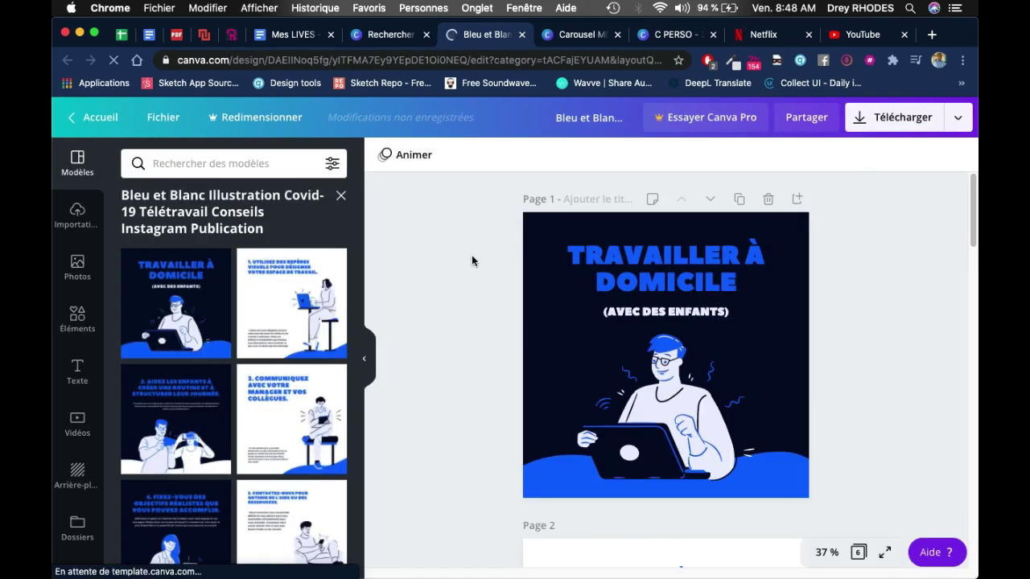
- Look through the pages of the "Travailler à domicile" carousel template
scroll(246, 281, down, 1)
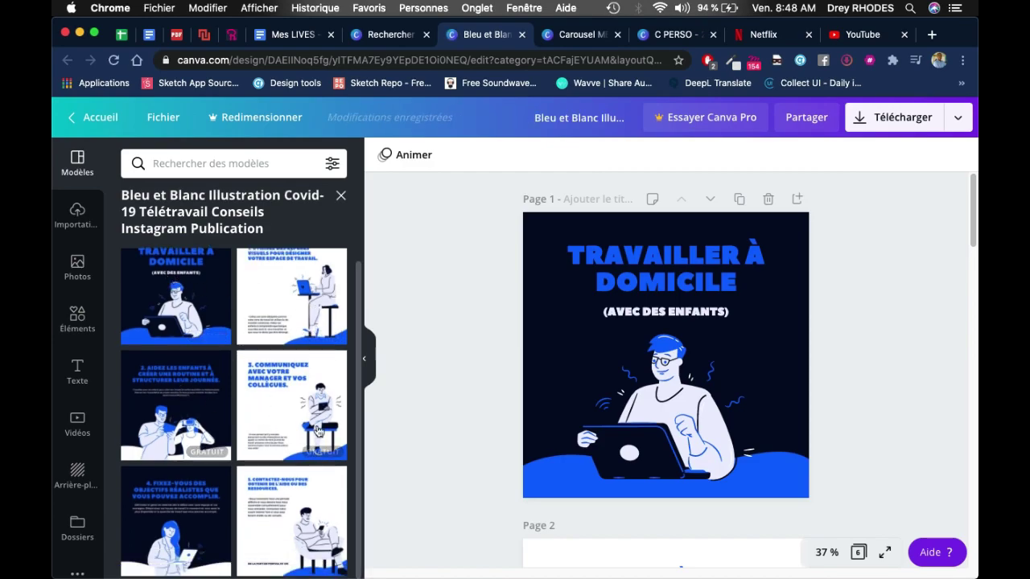
scroll(710, 350, down, 20)
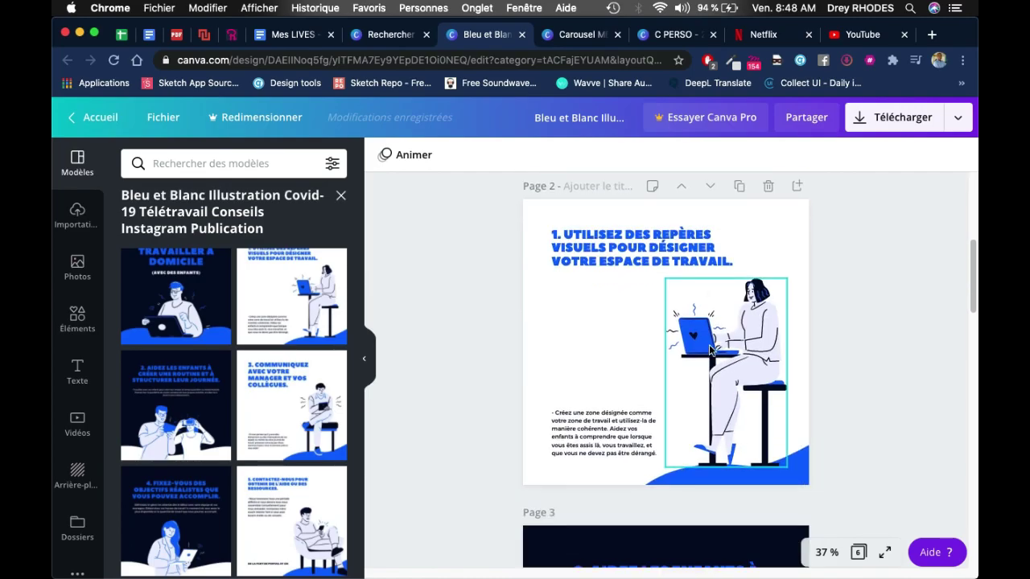
scroll(709, 350, up, 20)
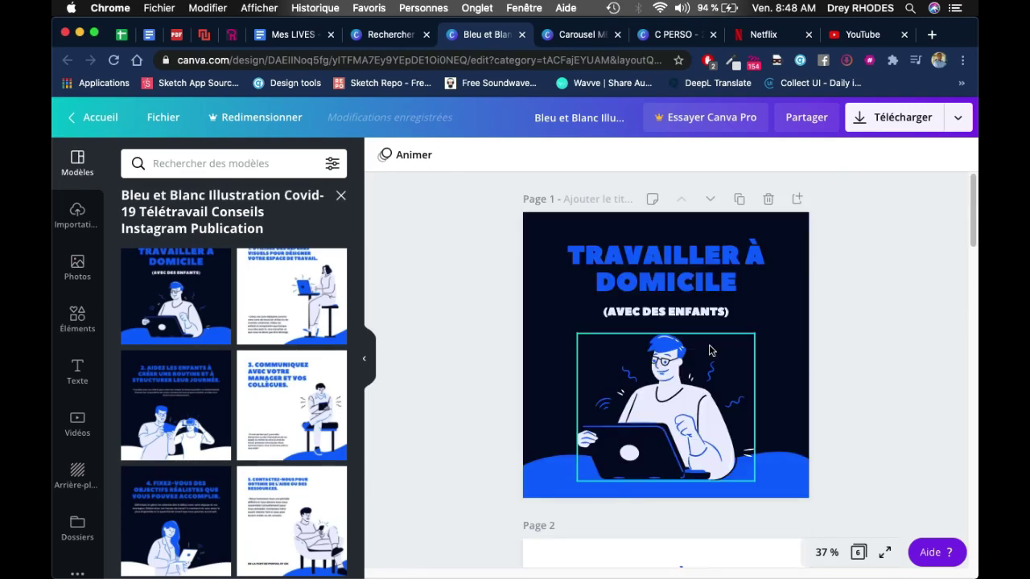
- Browse the "Publication Instagram" template gallery for other post designs
click(385, 32)
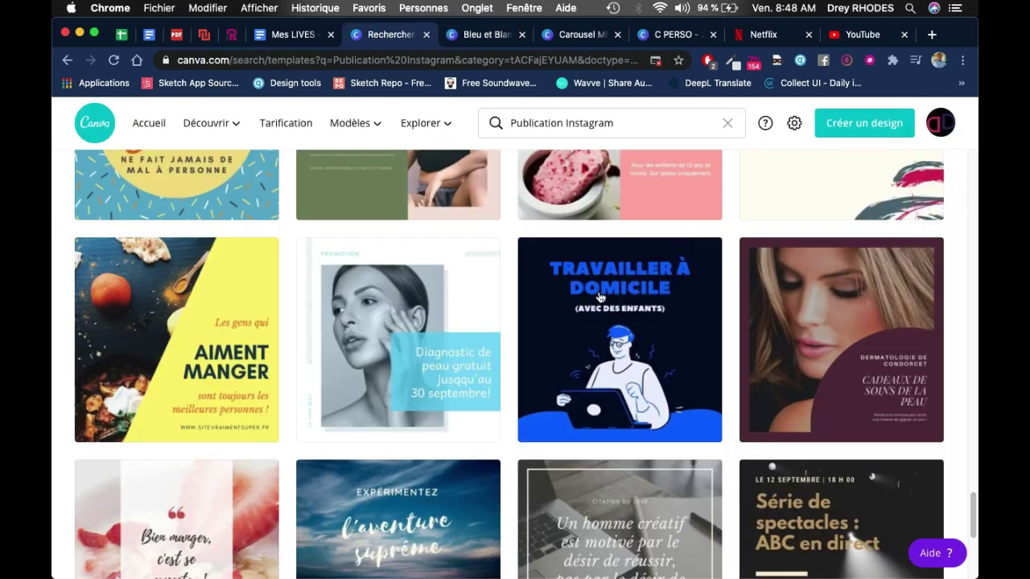
scroll(601, 298, down, 3)
scroll(600, 298, down, 8)
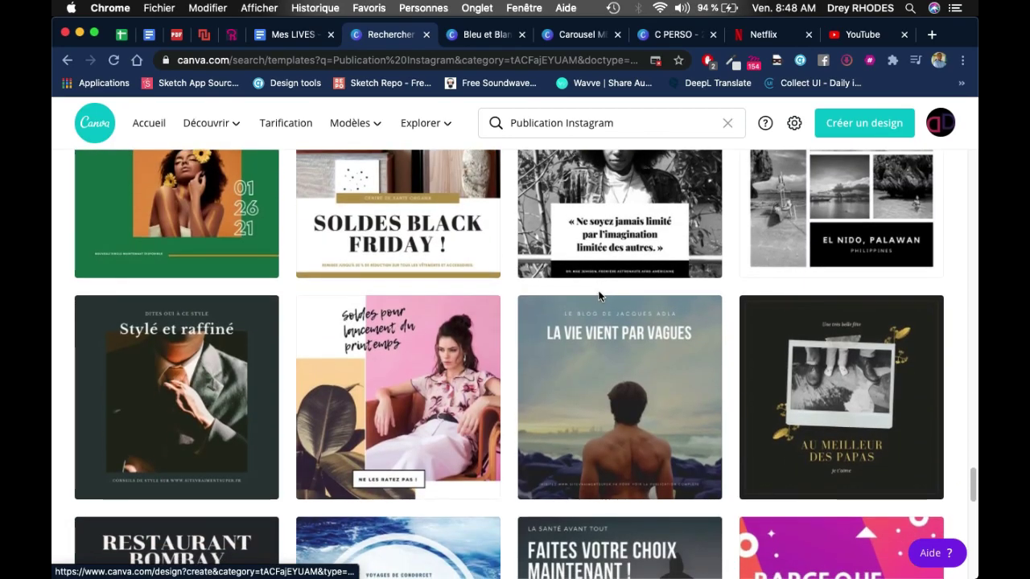
scroll(601, 298, down, 9)
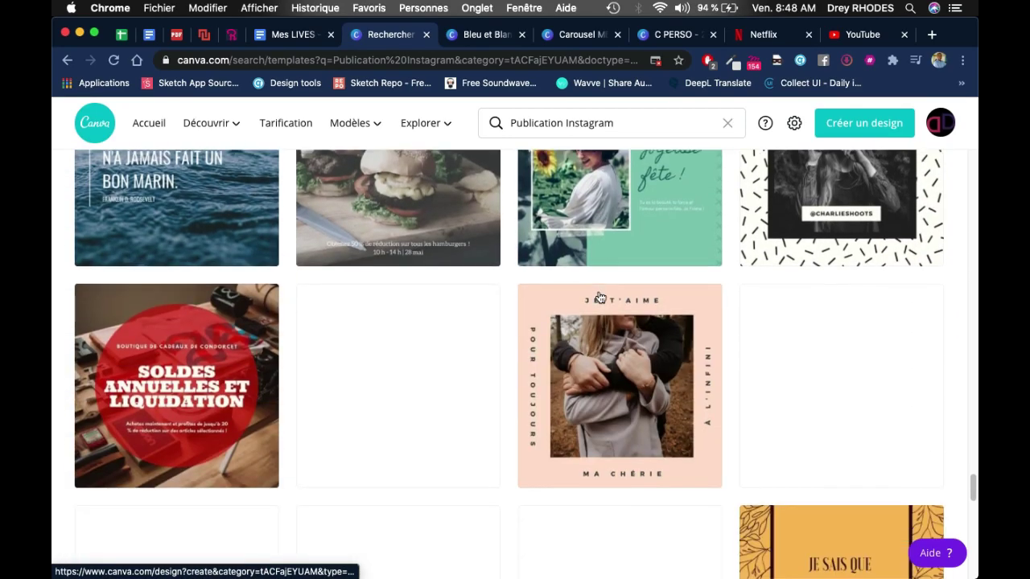
scroll(600, 298, up, 3)
scroll(601, 298, down, 5)
scroll(601, 298, up, 4)
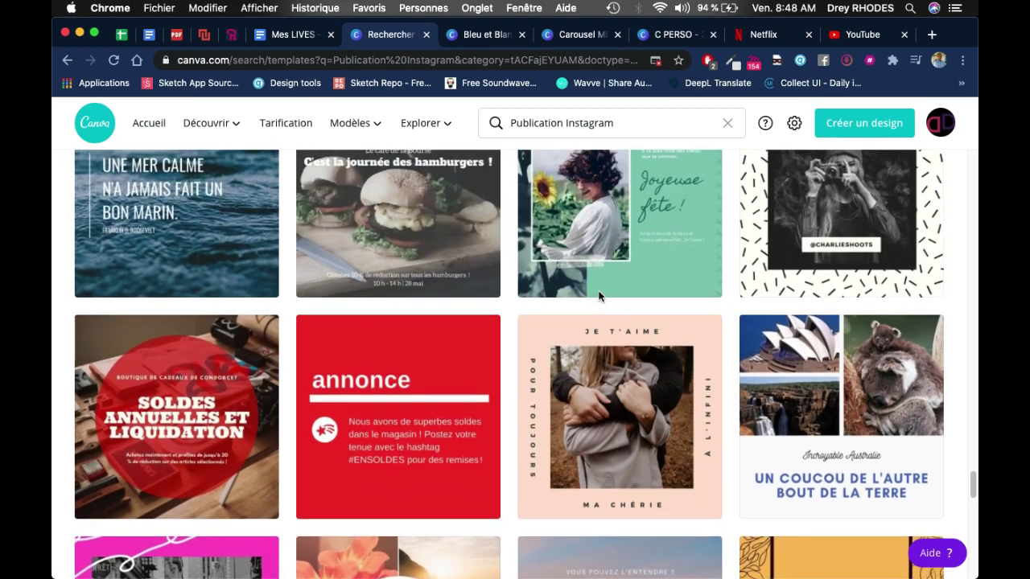
scroll(600, 298, up, 3)
scroll(600, 298, down, 9)
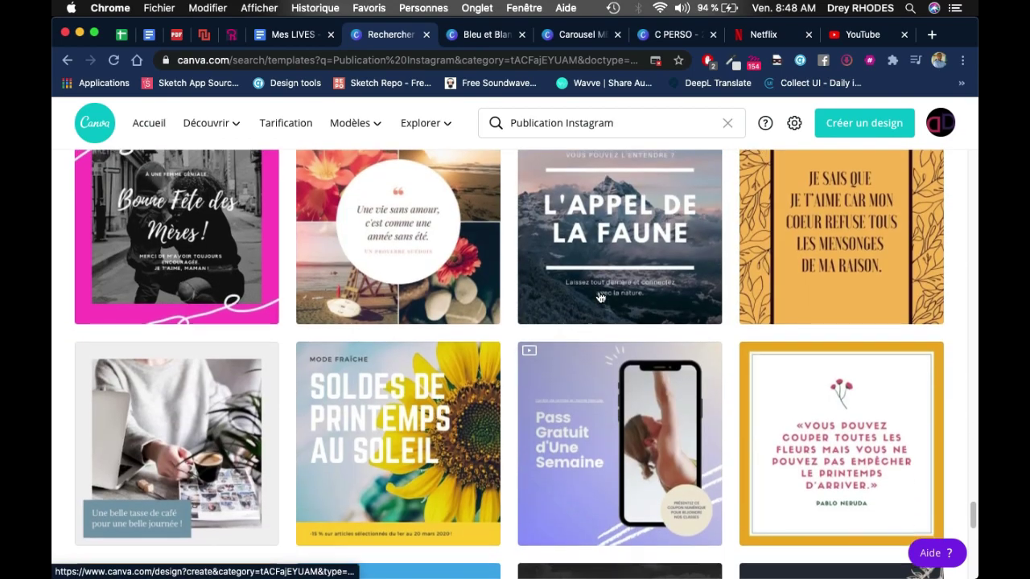
scroll(600, 298, down, 2)
scroll(600, 298, up, 1)
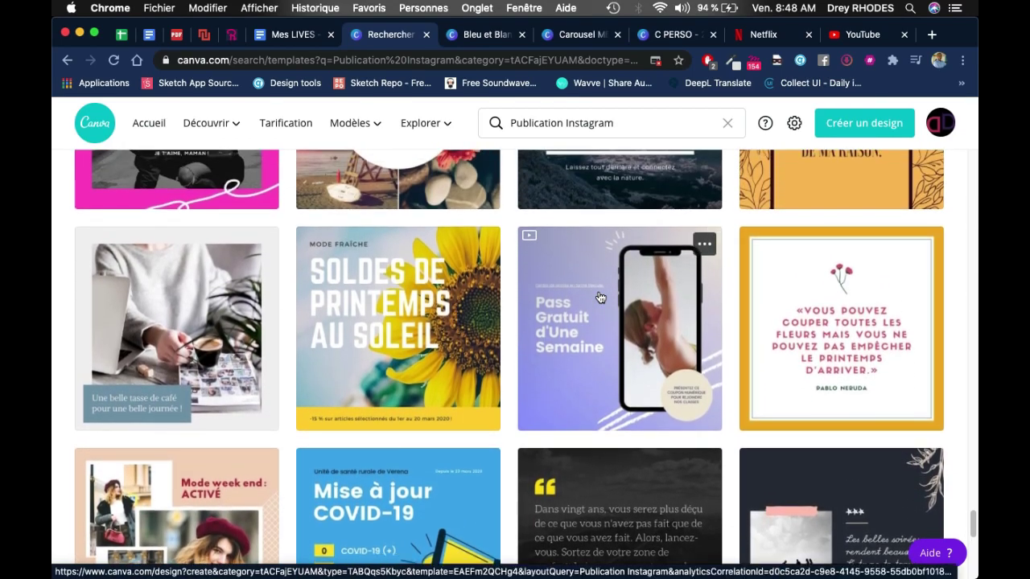
scroll(600, 298, down, 5)
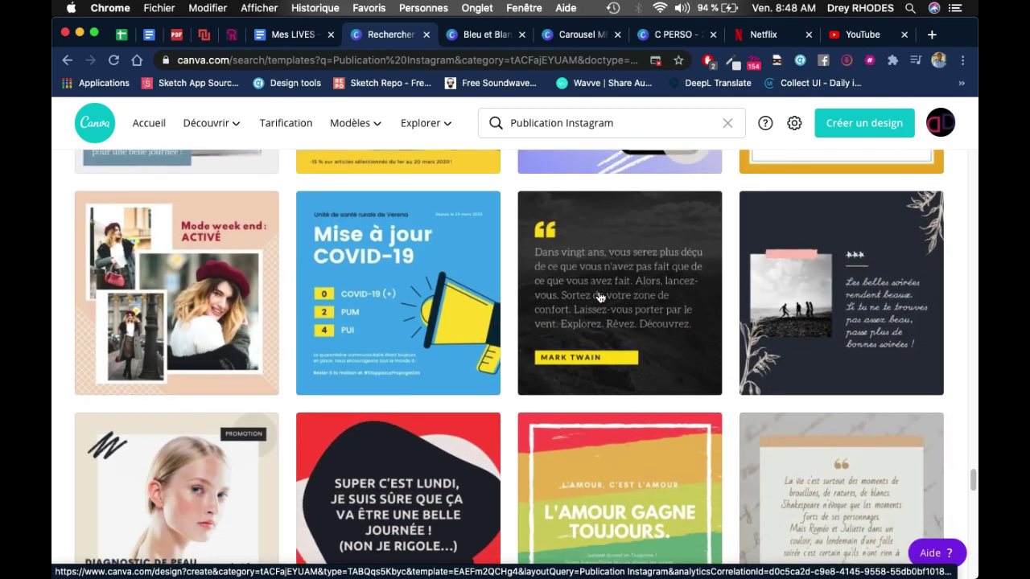
scroll(600, 297, down, 2)
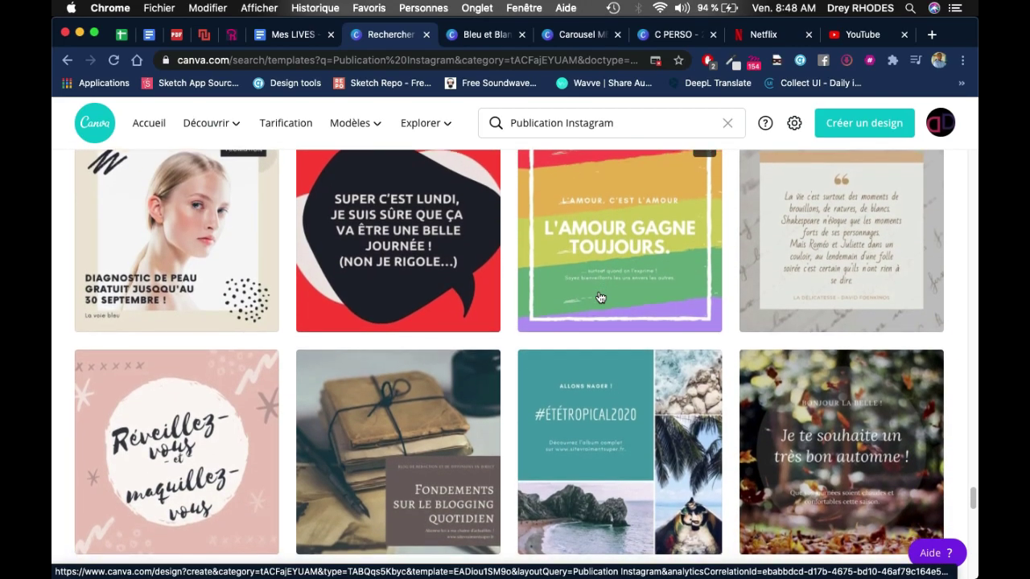
scroll(600, 298, down, 3)
scroll(600, 298, down, 1)
scroll(601, 298, up, 1)
scroll(600, 298, down, 8)
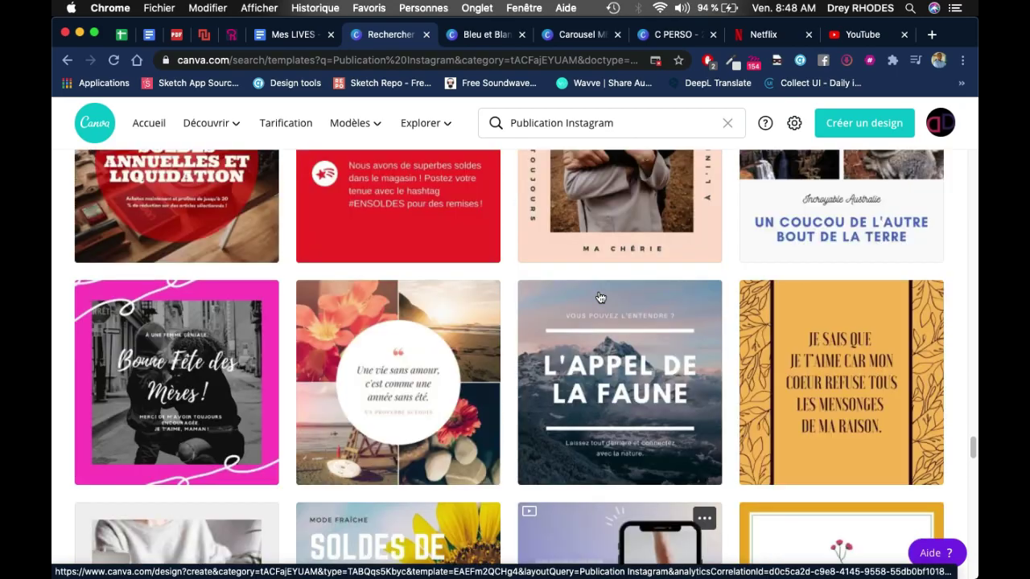
scroll(600, 297, up, 15)
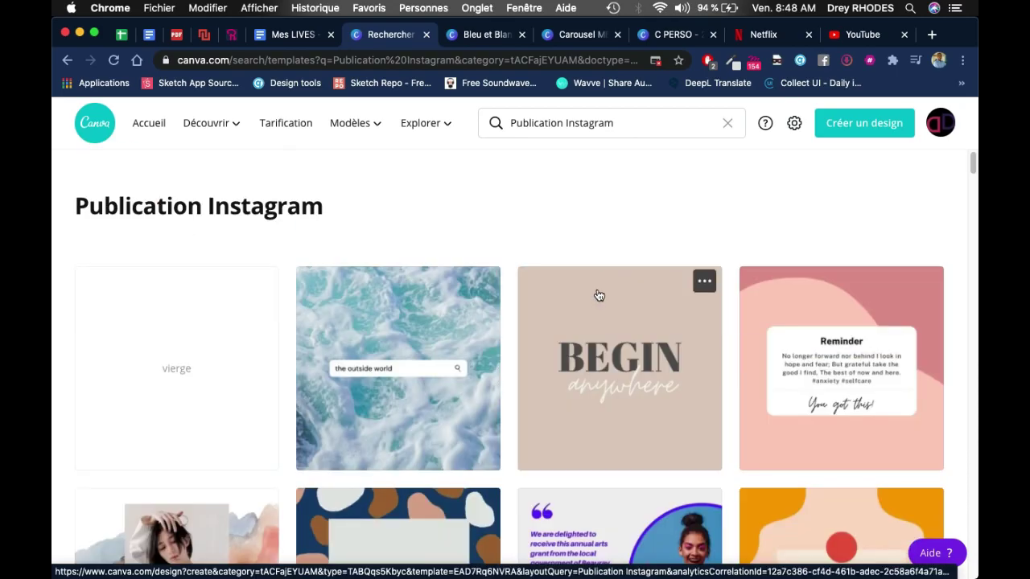
- Return to the blue and white carousel design and look through the fonts offered for the page 1 title
click(486, 37)
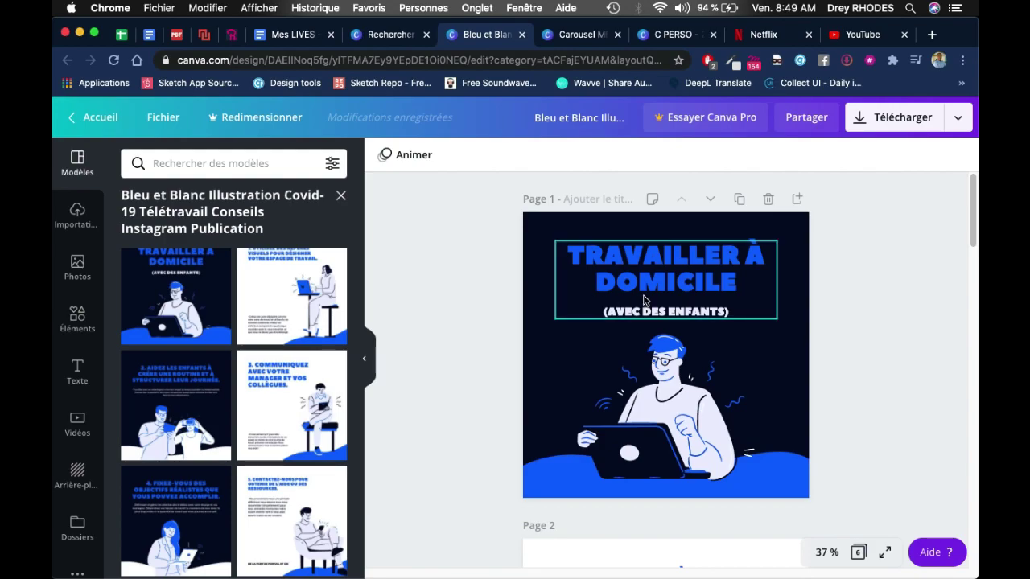
click(706, 276)
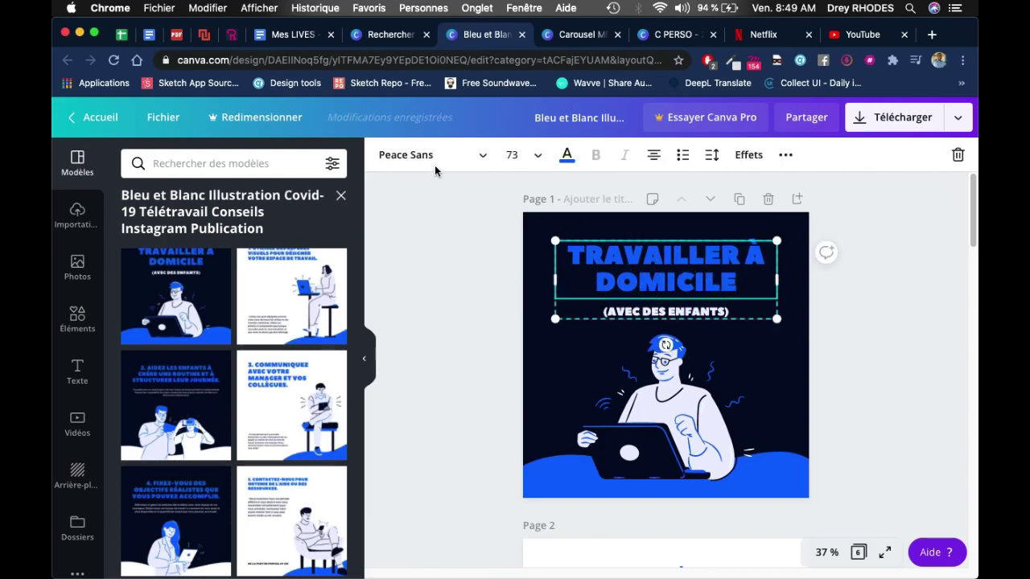
click(482, 161)
scroll(278, 299, down, 5)
scroll(277, 299, up, 5)
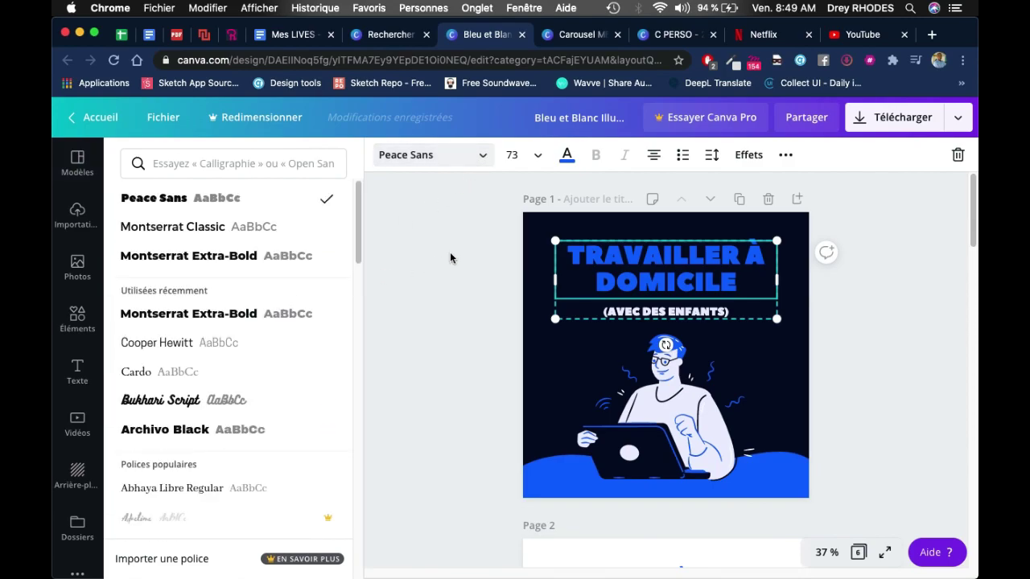
click(483, 159)
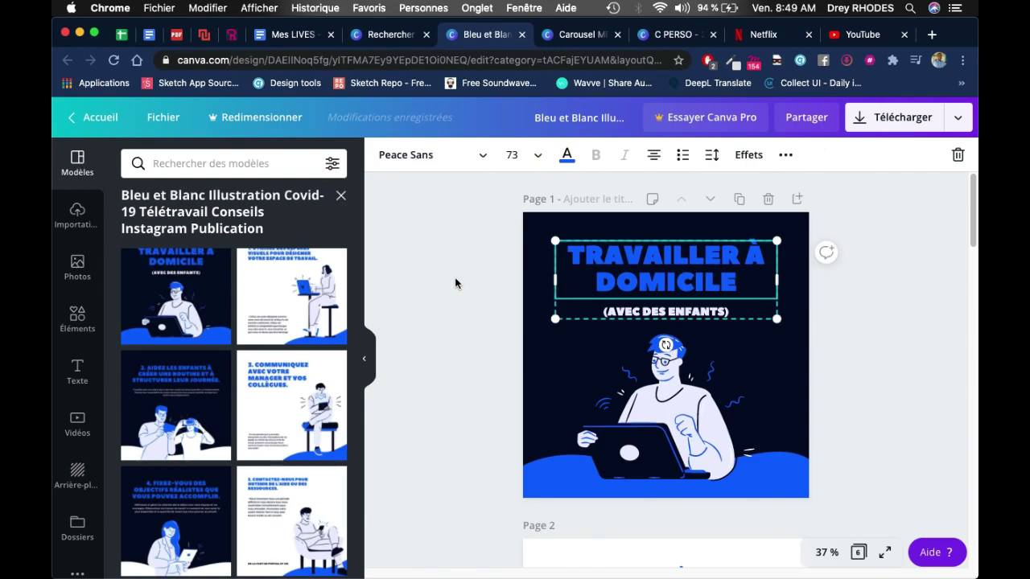
- Recolour the page 1 title text with the custom dark green #375944
click(567, 156)
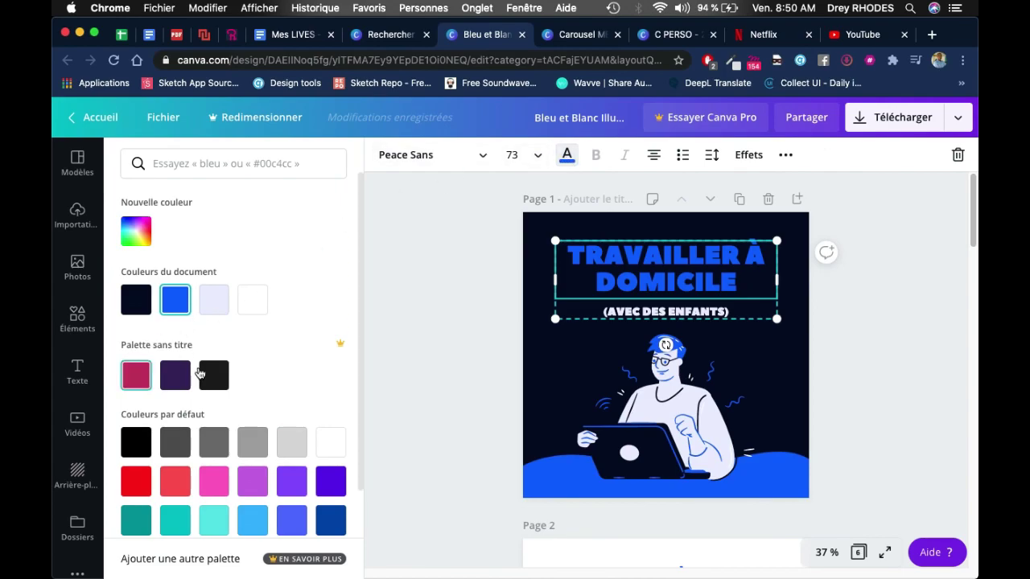
triple_click(647, 286)
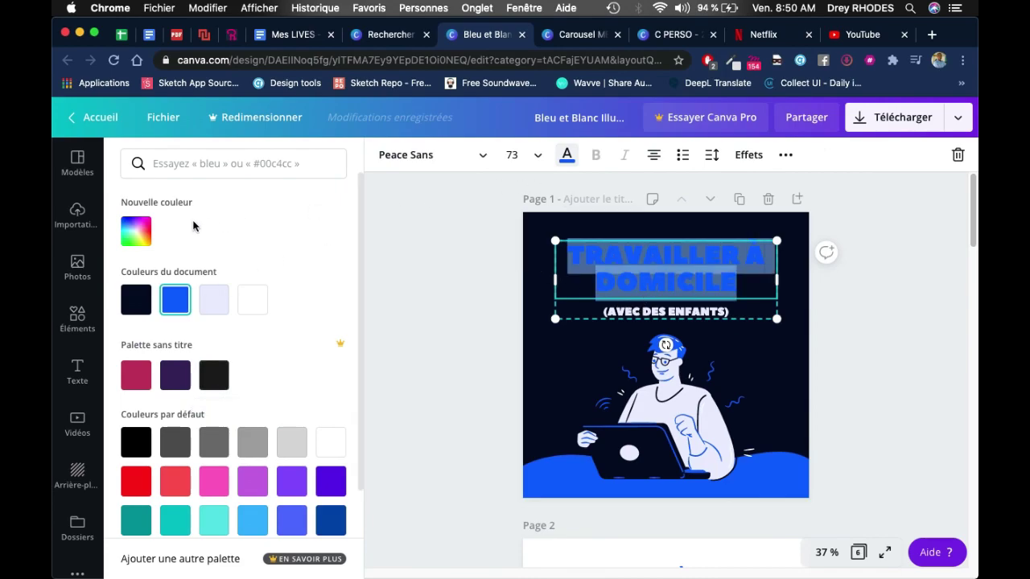
click(136, 231)
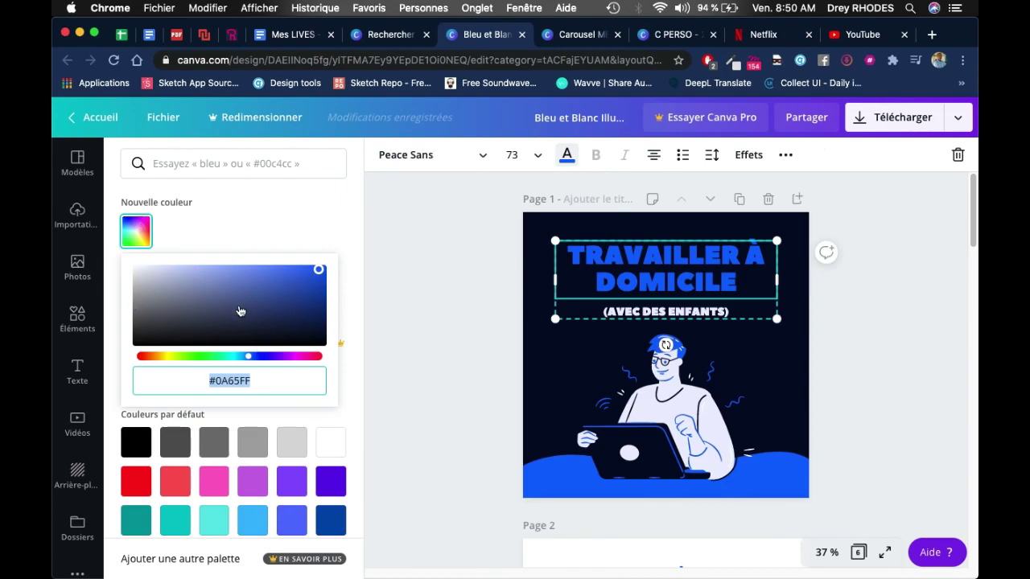
drag(196, 298, 206, 318)
click(152, 357)
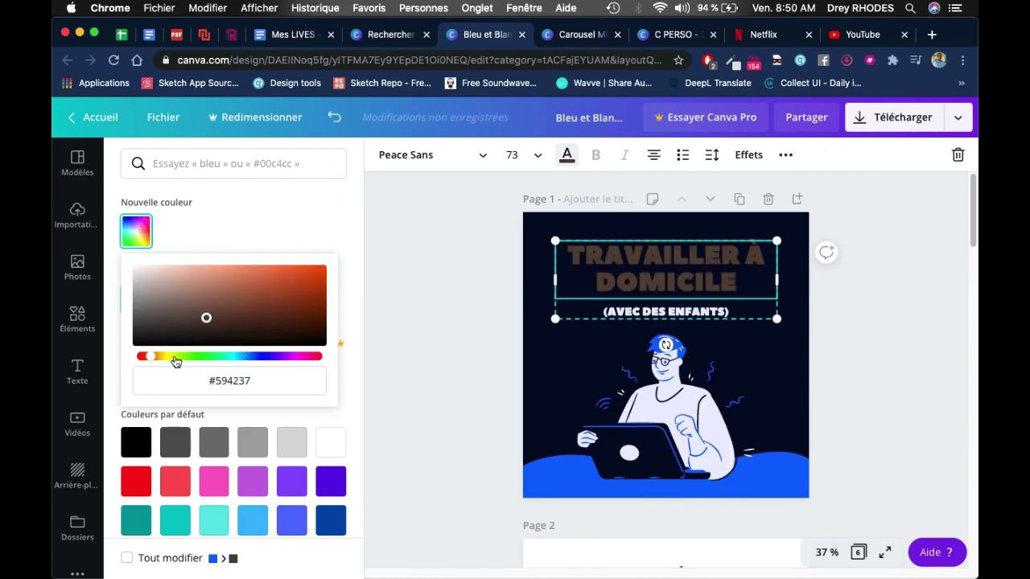
drag(175, 362, 209, 356)
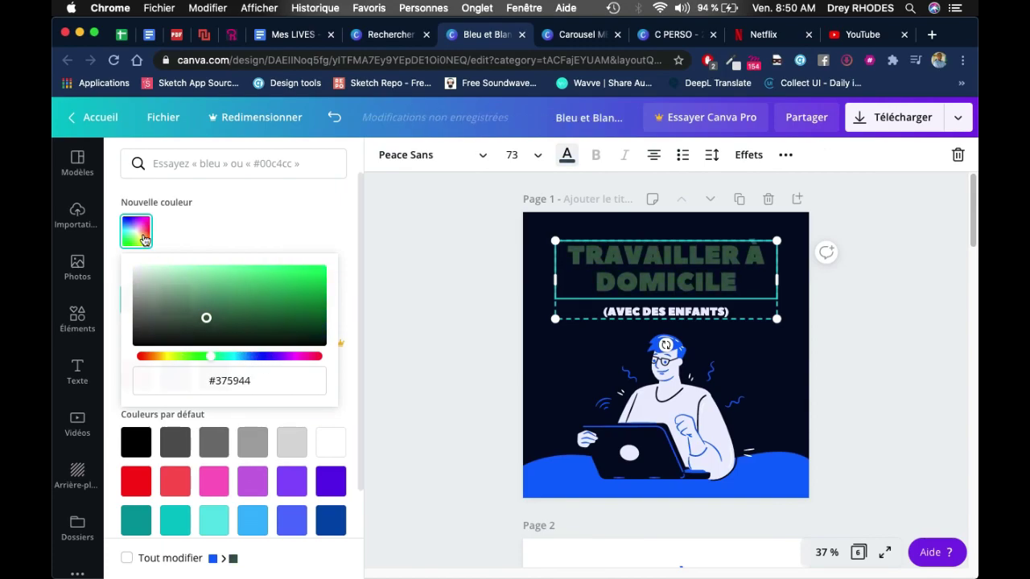
click(143, 240)
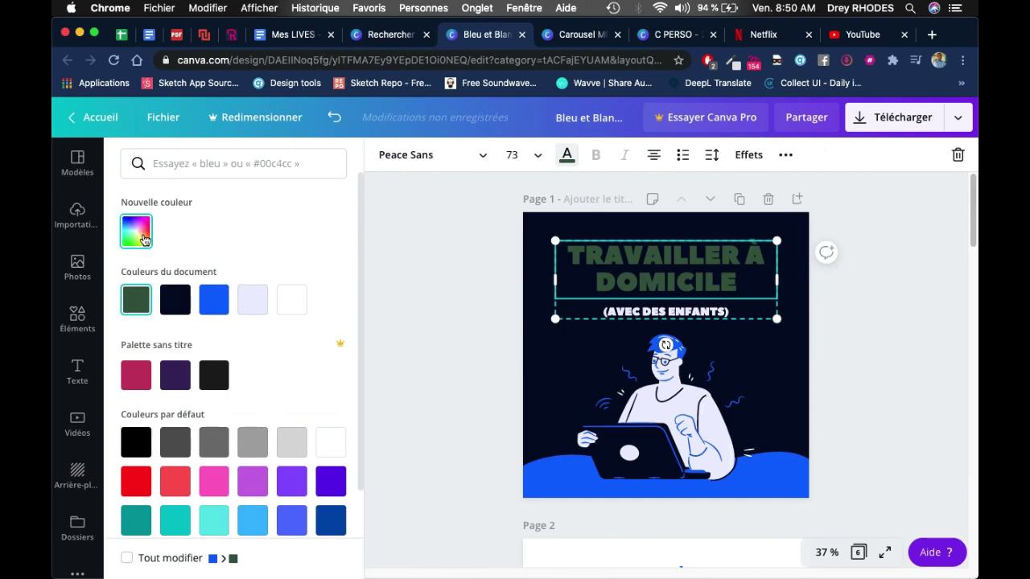
- Recolour the page 1 title with the crimson swatch from "Palette sans titre"
scroll(304, 336, down, 2)
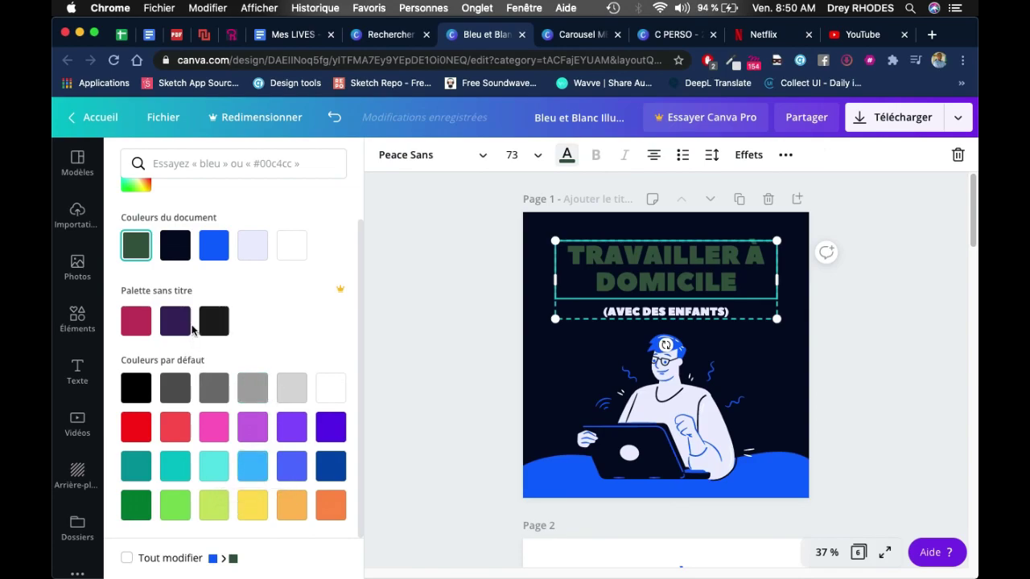
click(137, 319)
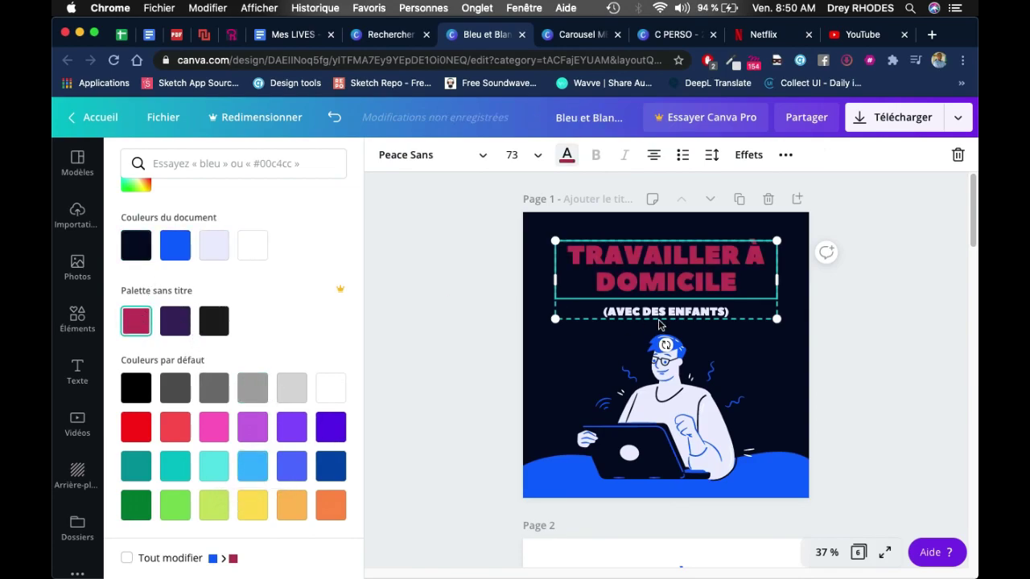
- Replace the page 1 title text with "FREELANCER !"
double_click(633, 266)
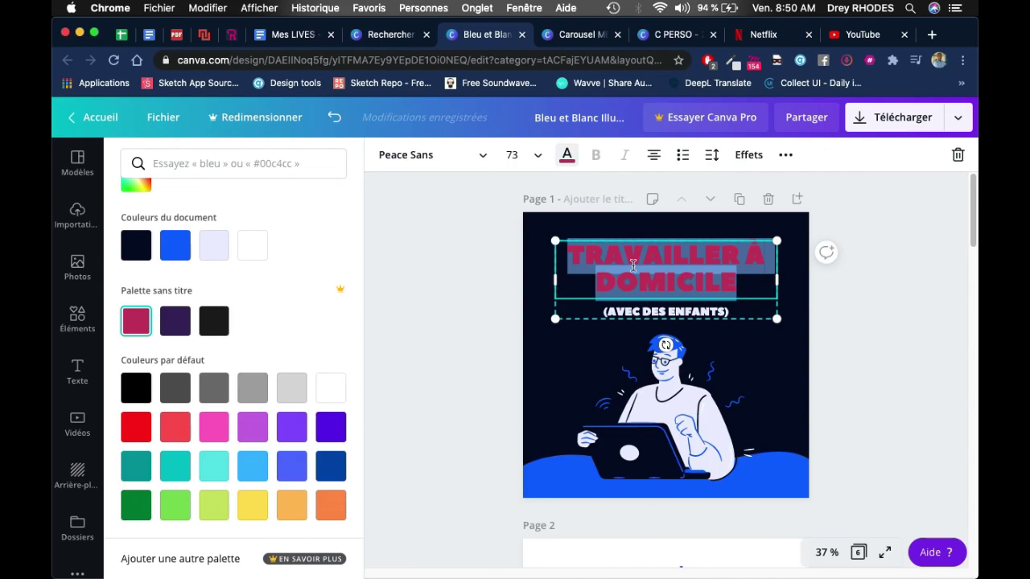
text(C'EST)
key(BackSpace)
key(BackSpace)
key(BackSpace)
key(BackSpace)
key(BackSpace)
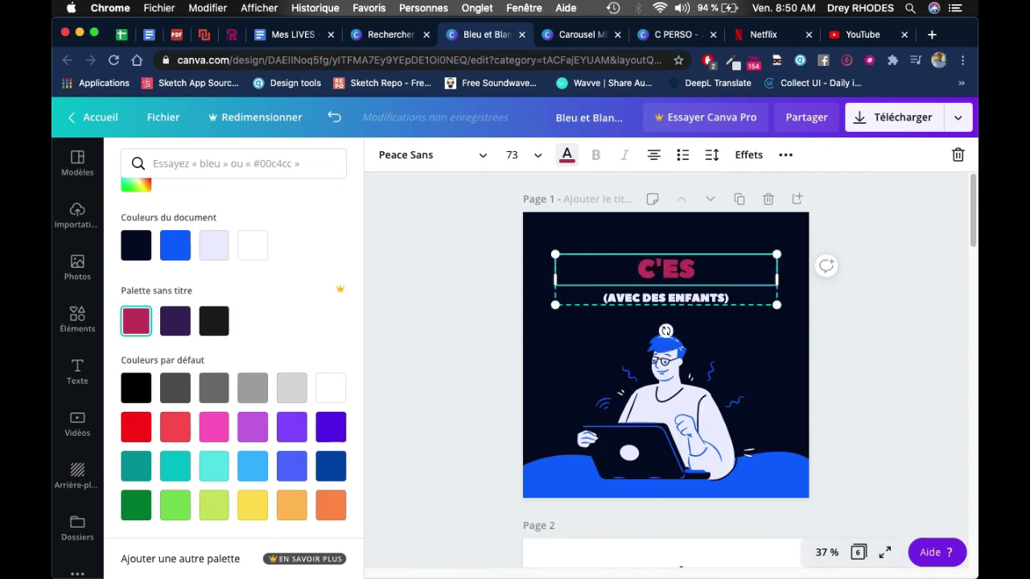
text(FREELAN)
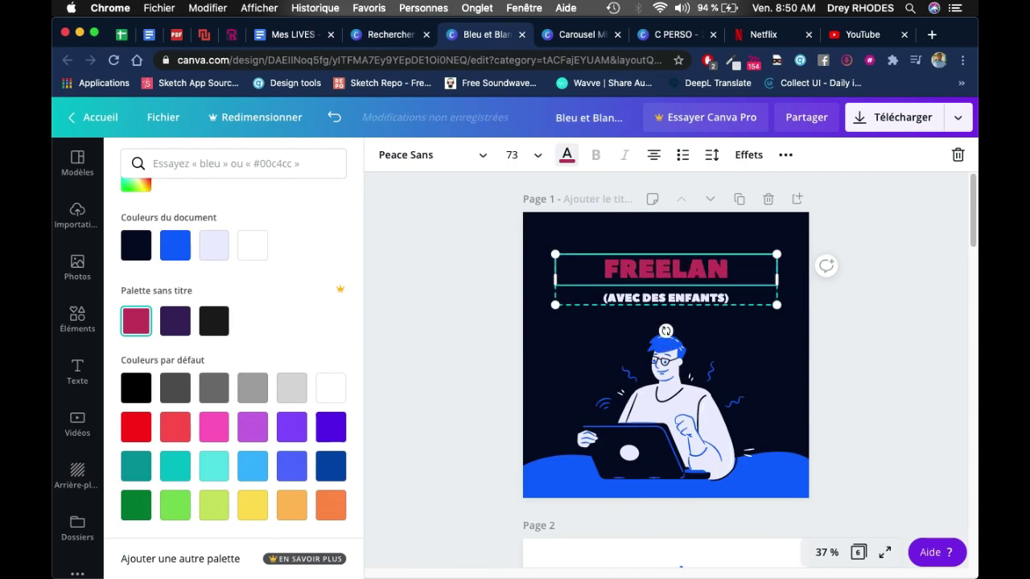
text(CER !)
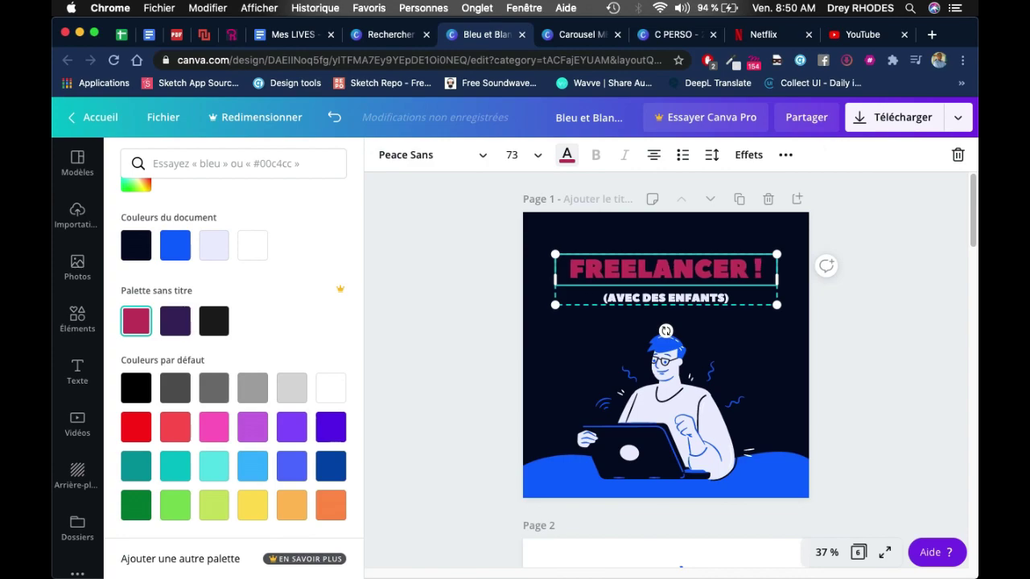
click(682, 298)
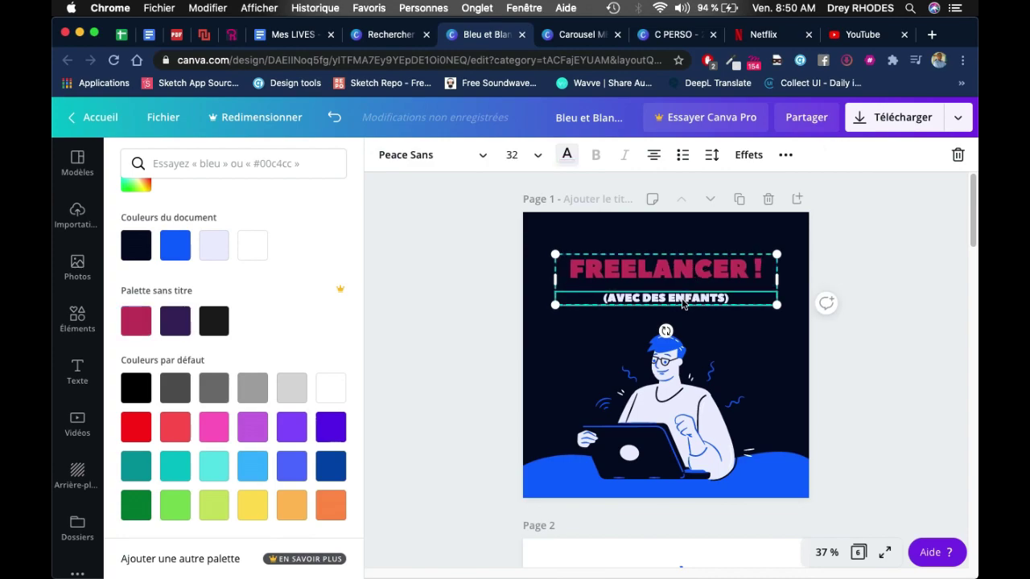
double_click(682, 299)
click(734, 299)
drag(734, 299, 601, 298)
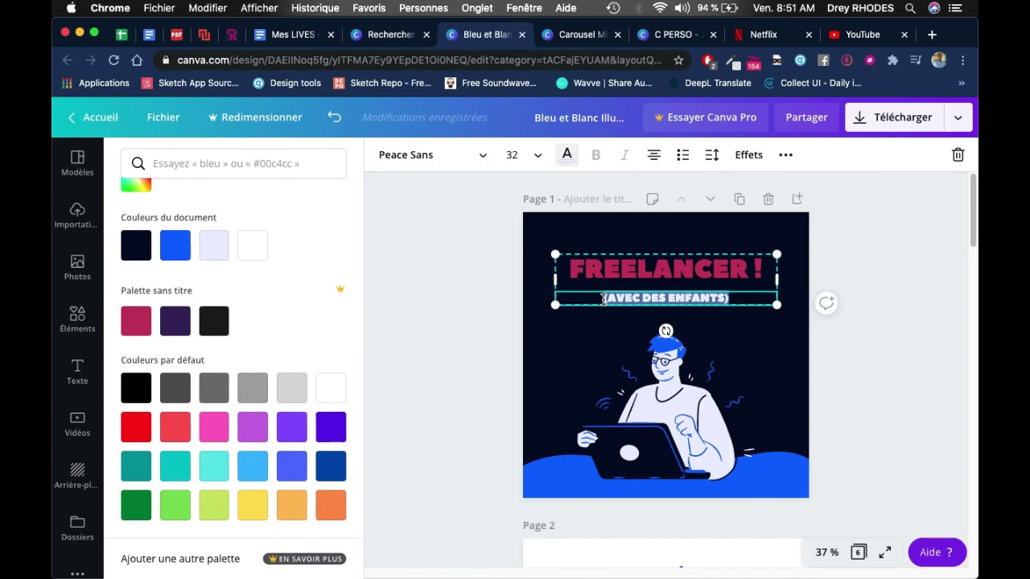
key(BackSpace)
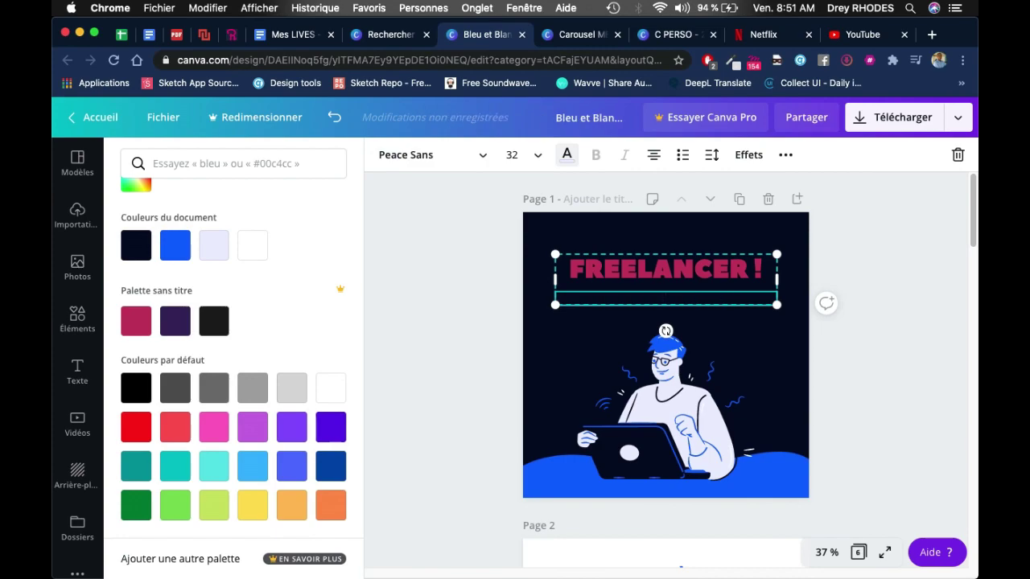
text(@DREDIGIT)
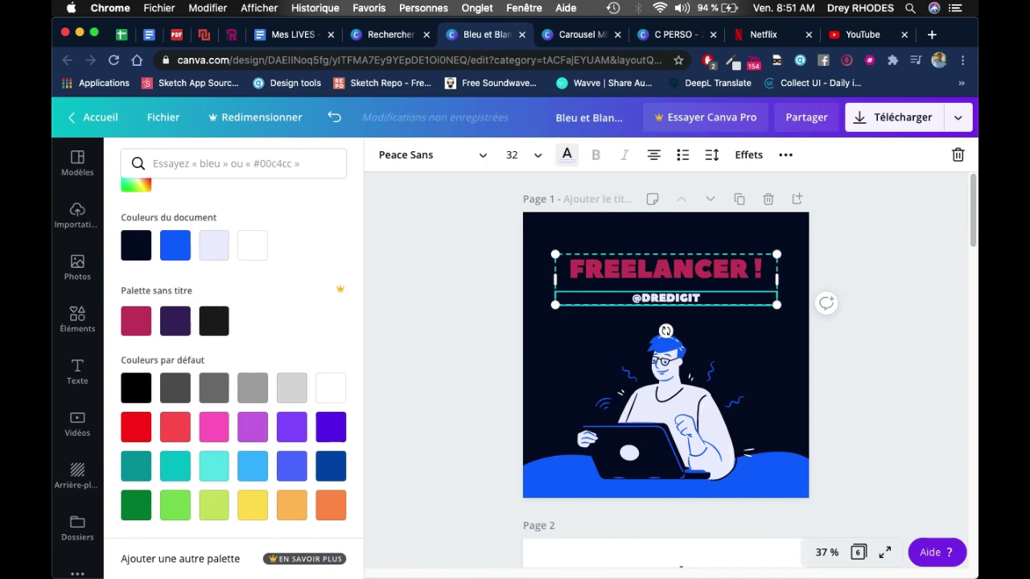
text(AL)
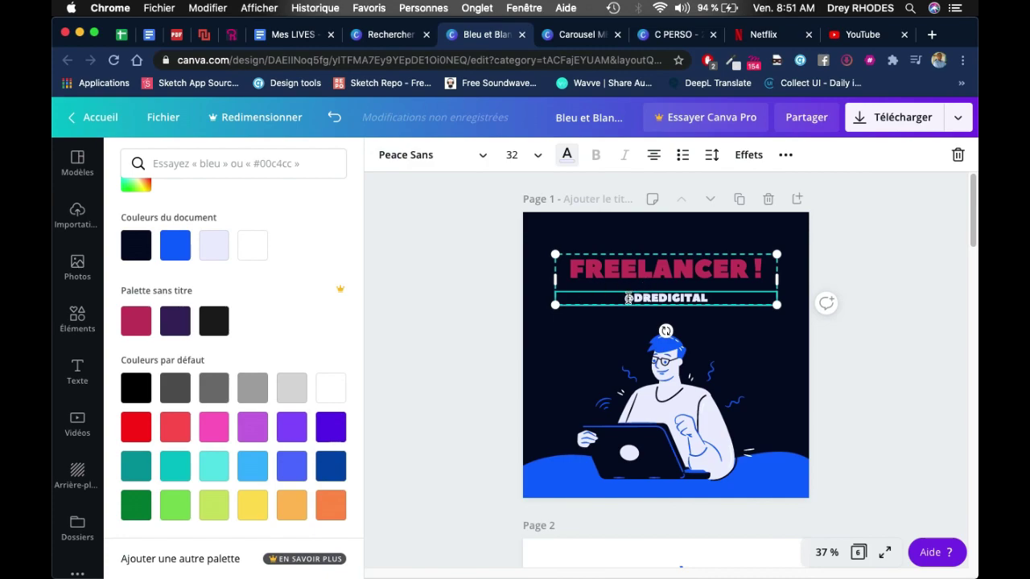
drag(620, 298, 720, 299)
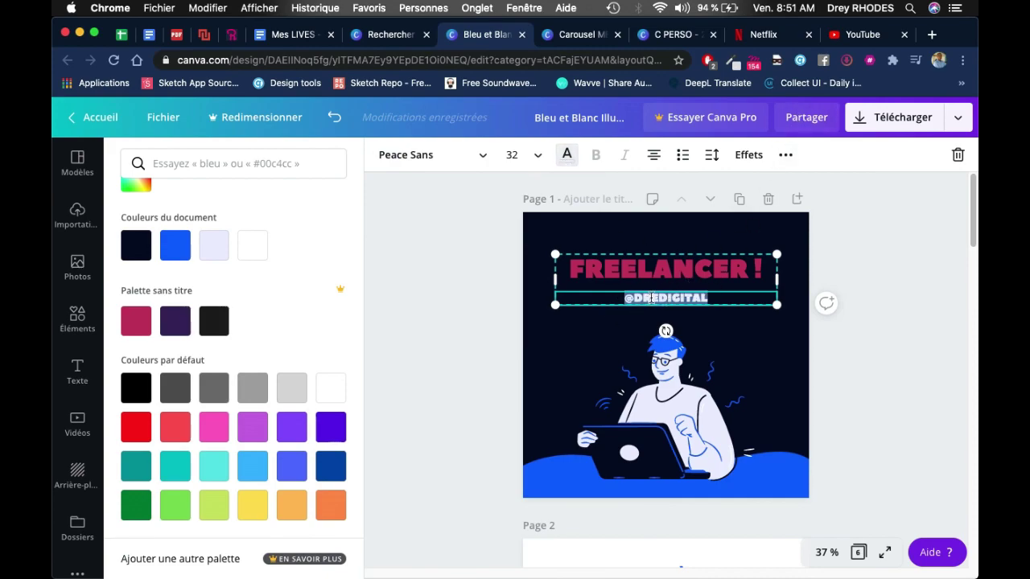
click(785, 161)
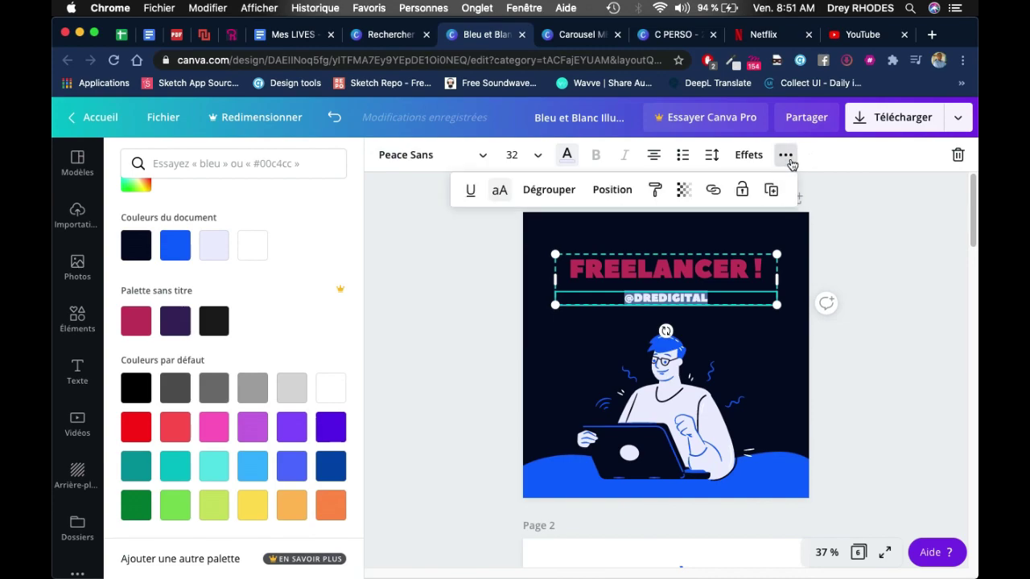
click(498, 193)
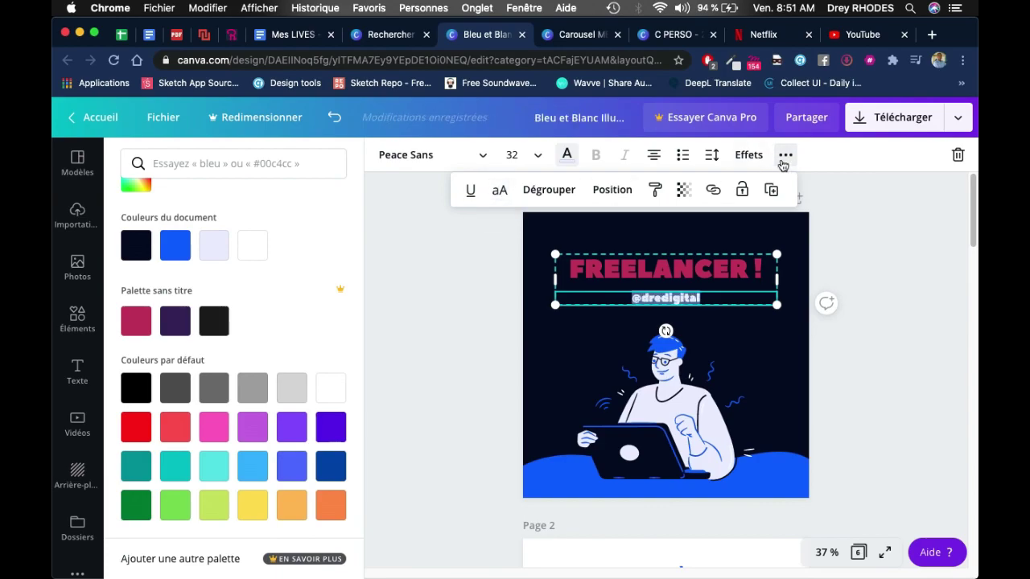
click(568, 157)
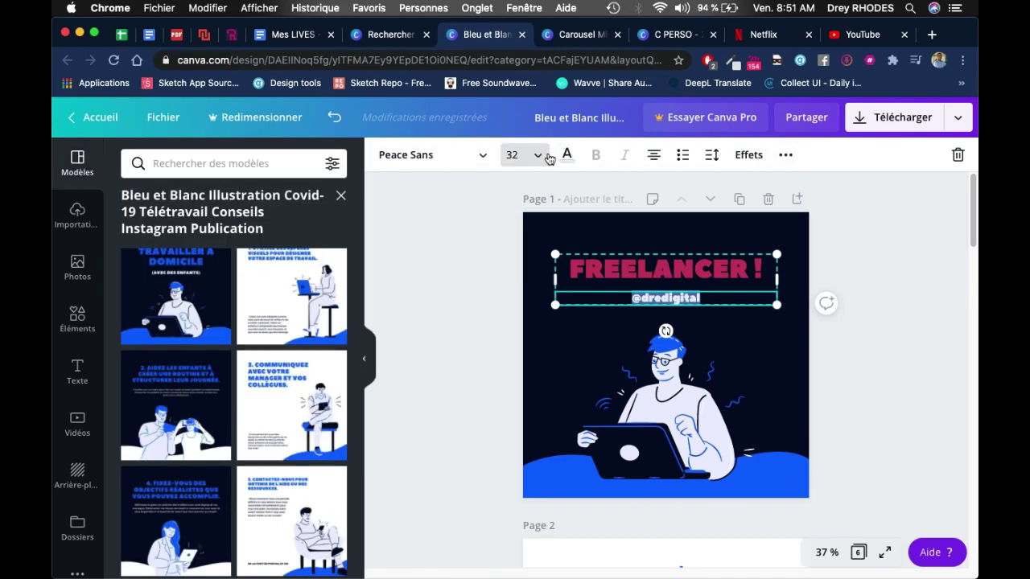
click(568, 155)
click(292, 300)
click(399, 288)
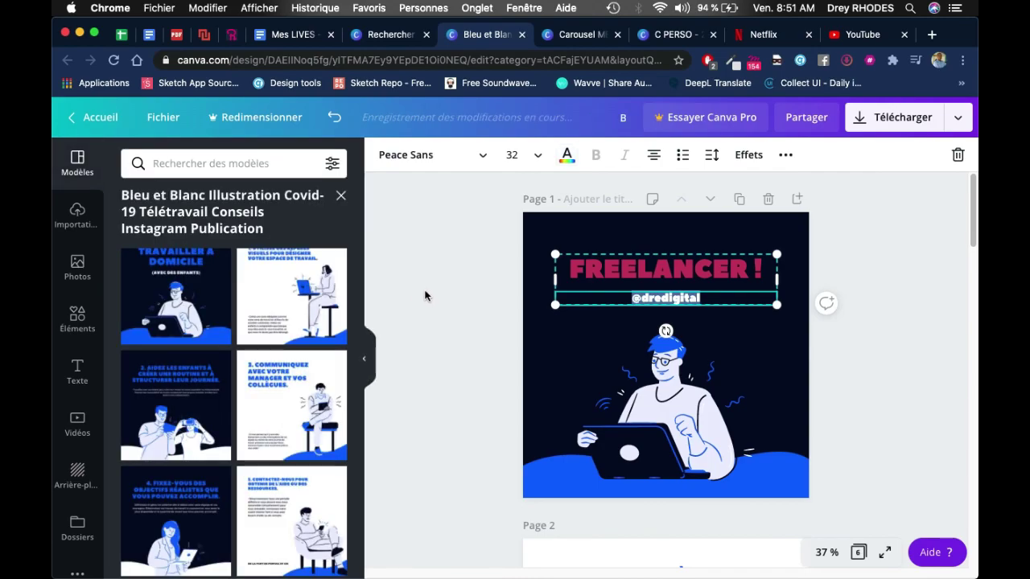
click(450, 300)
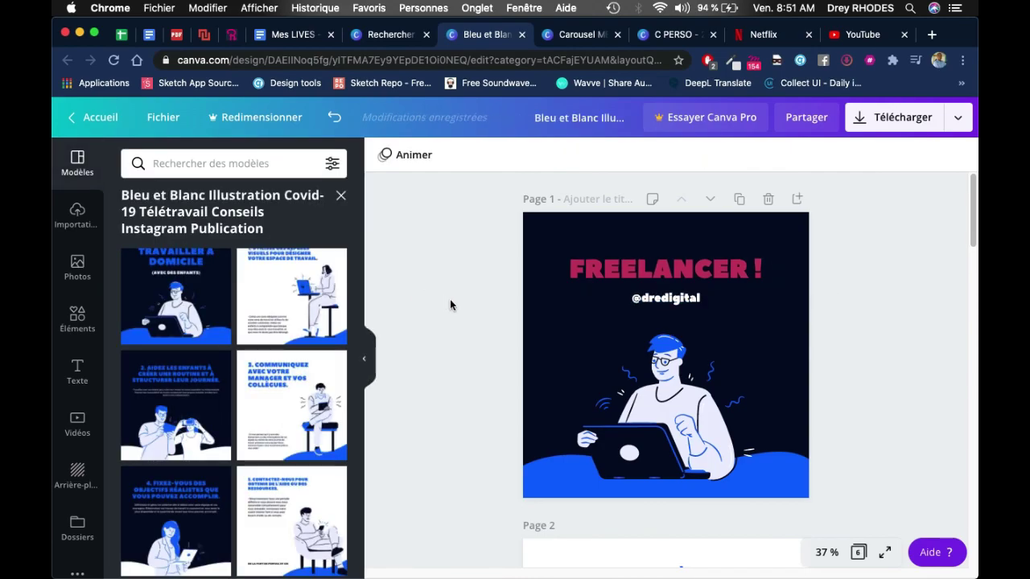
click(639, 275)
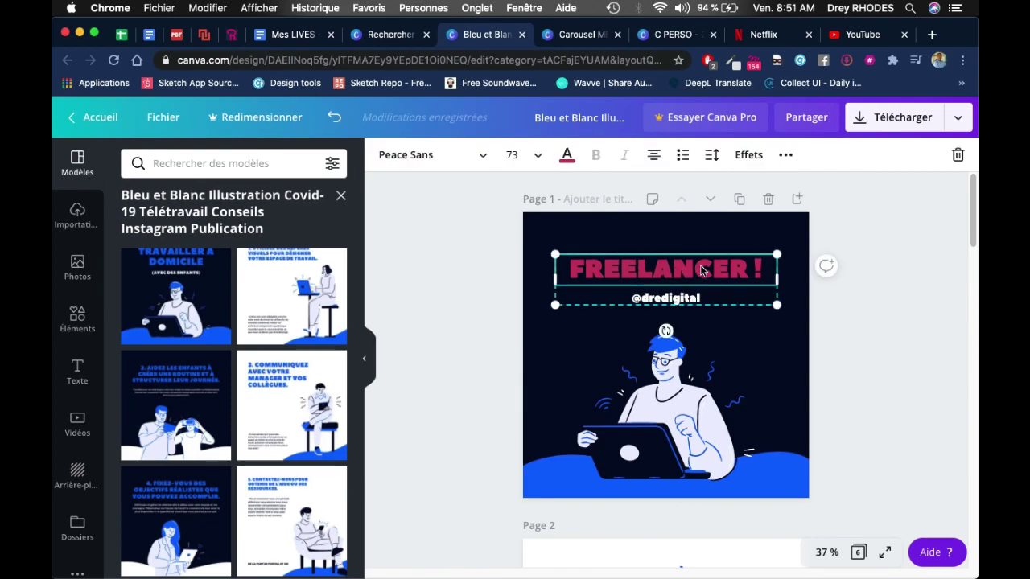
click(658, 303)
drag(716, 298, 630, 294)
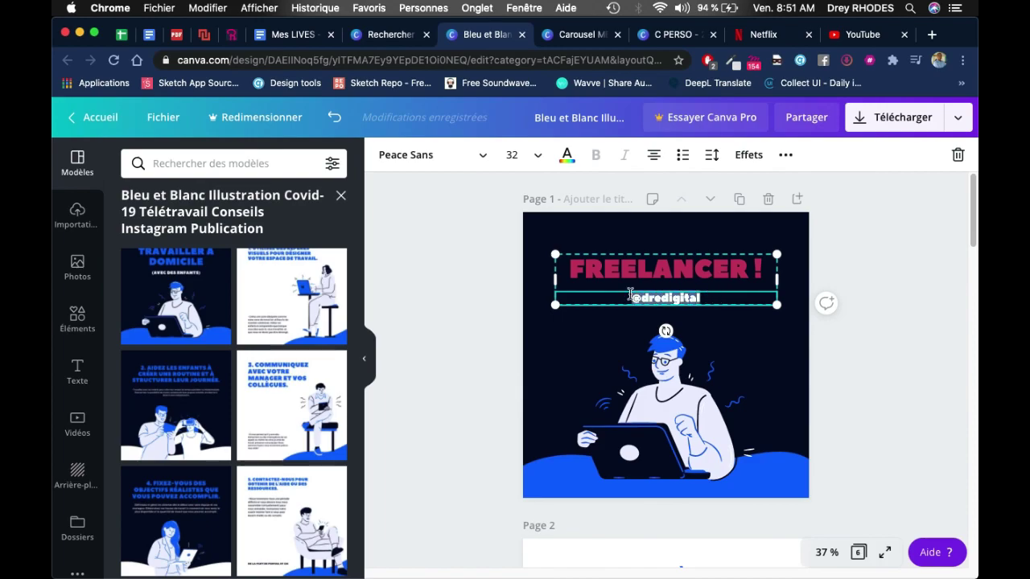
click(481, 156)
click(205, 235)
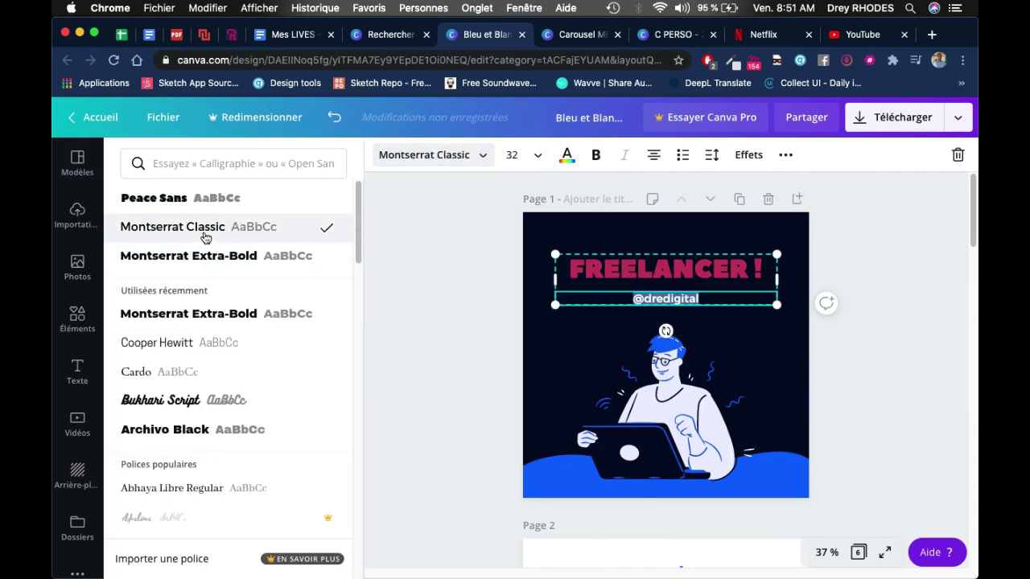
click(597, 155)
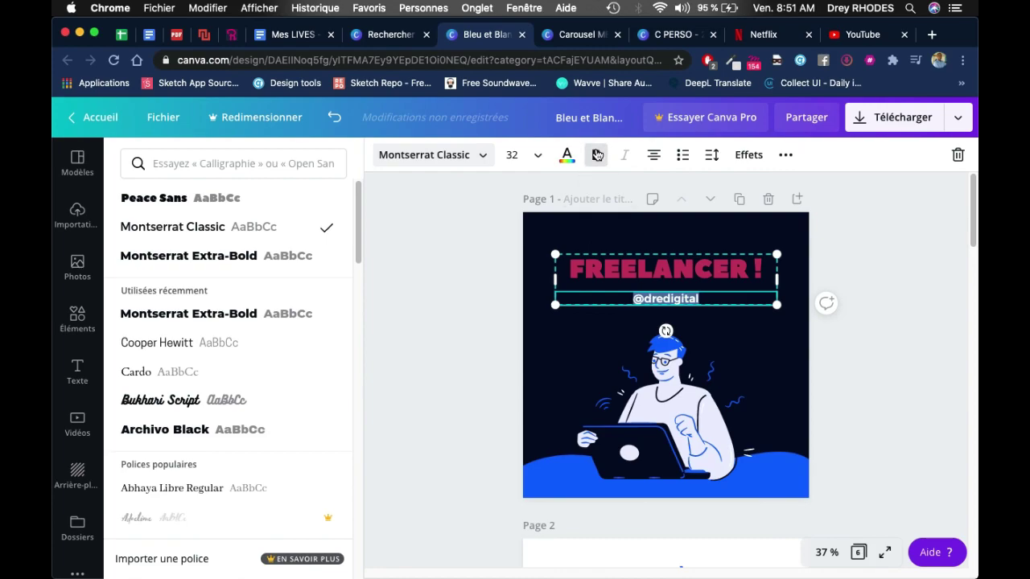
click(630, 299)
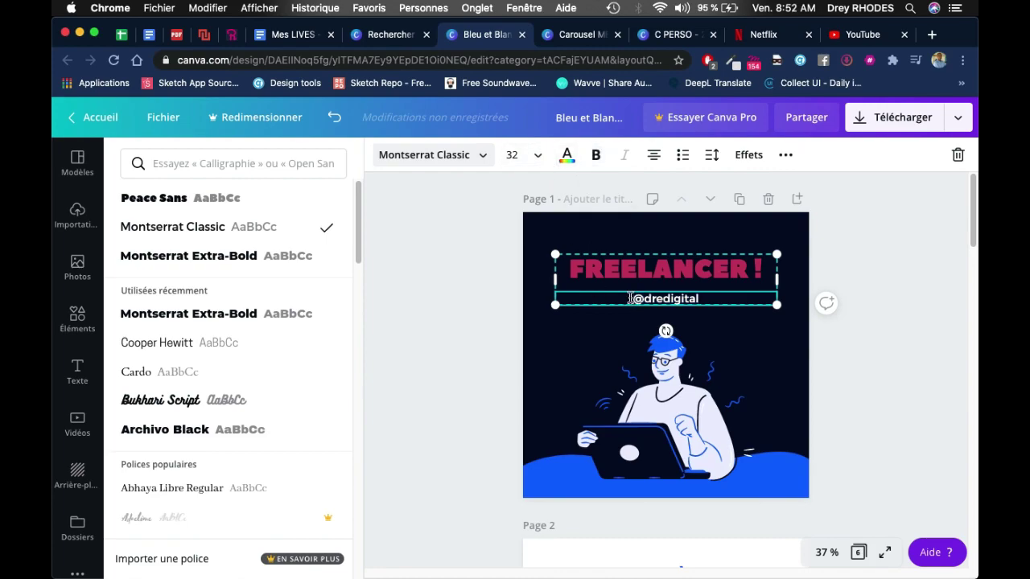
drag(631, 299, 699, 298)
click(655, 155)
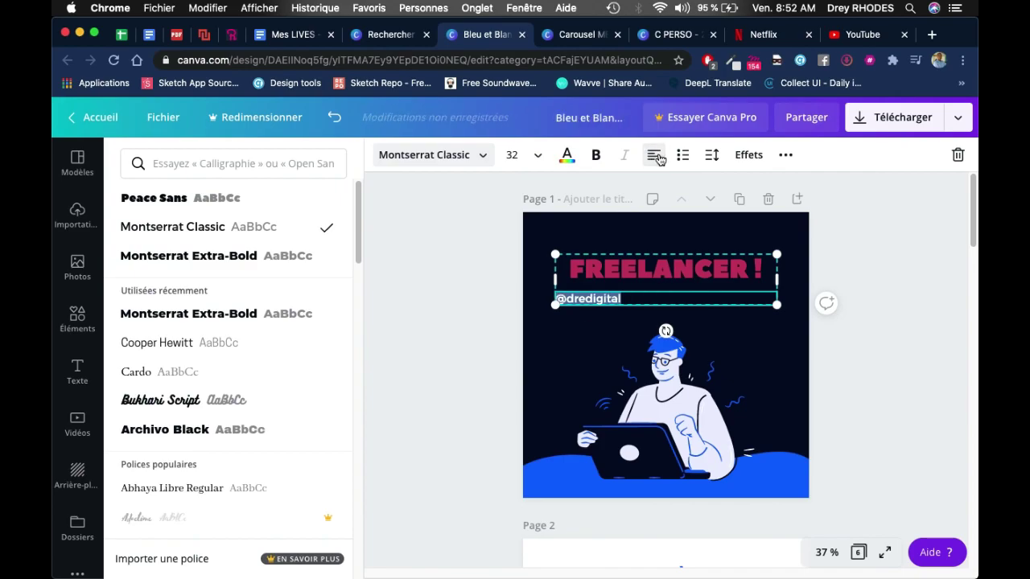
click(656, 156)
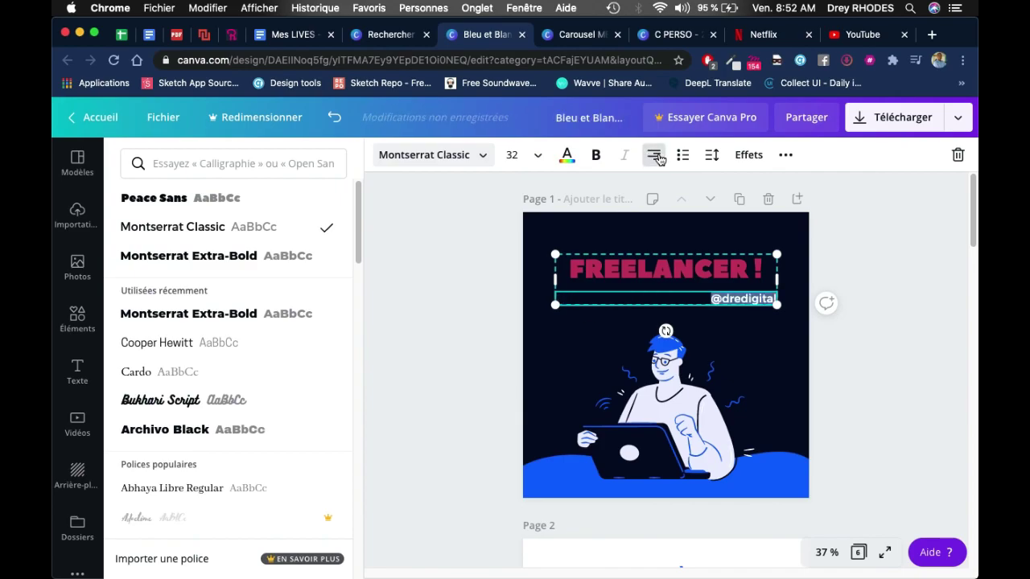
click(505, 259)
click(506, 263)
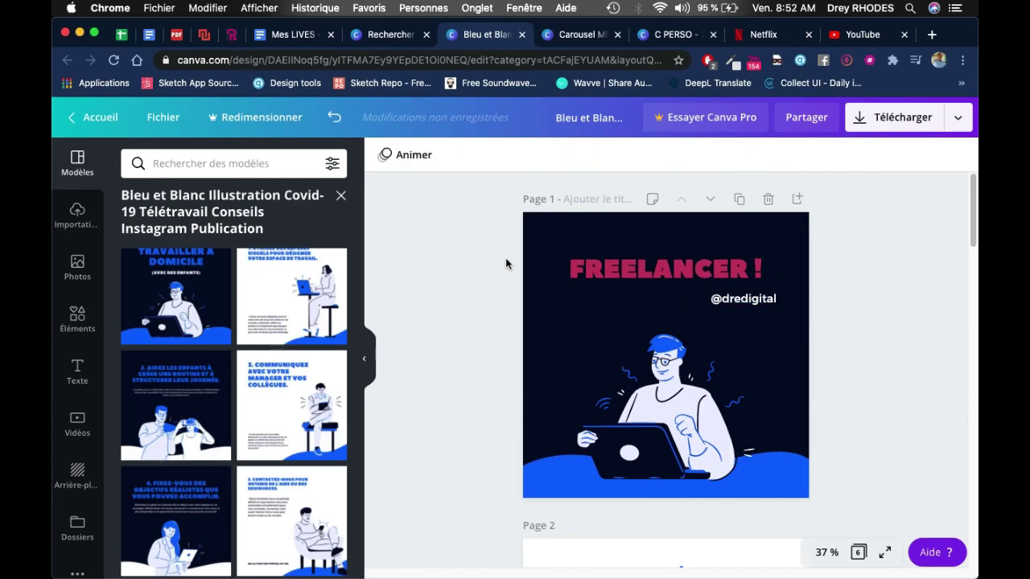
key(super+z)
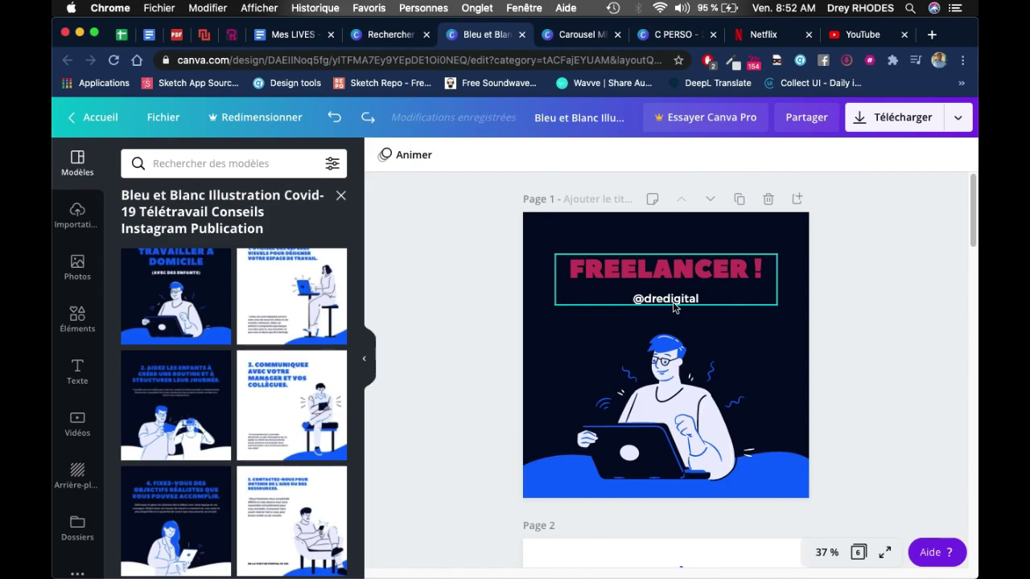
- Recolour the blue parts of the laptop character illustration on page 1 with the crimson from "Palette sans titre"
click(697, 405)
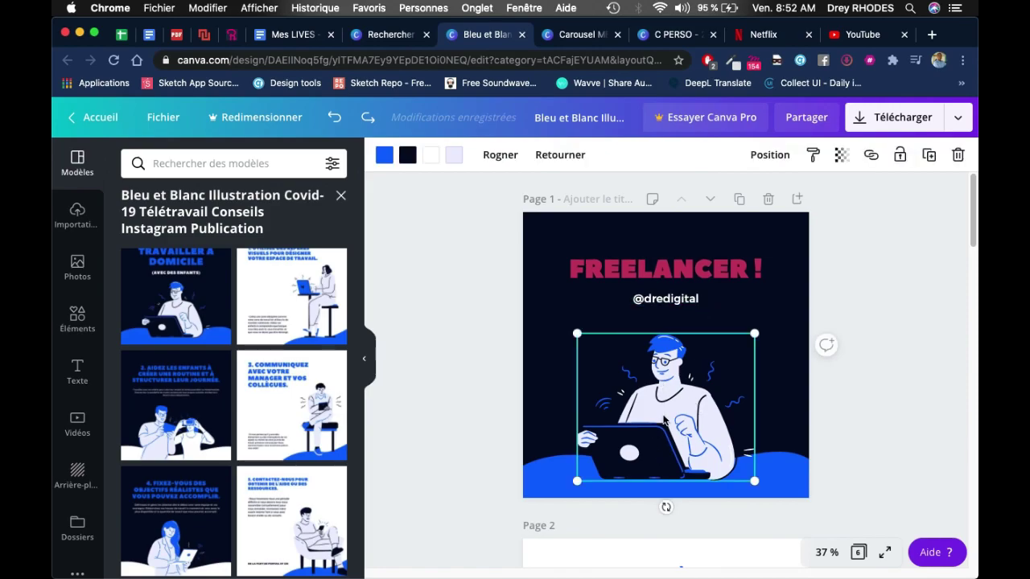
click(383, 157)
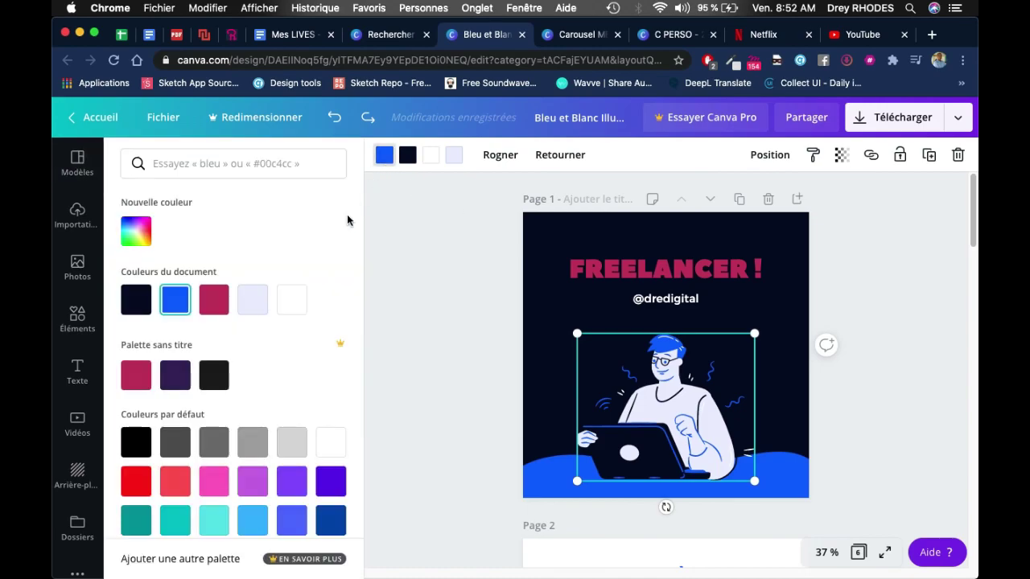
click(136, 374)
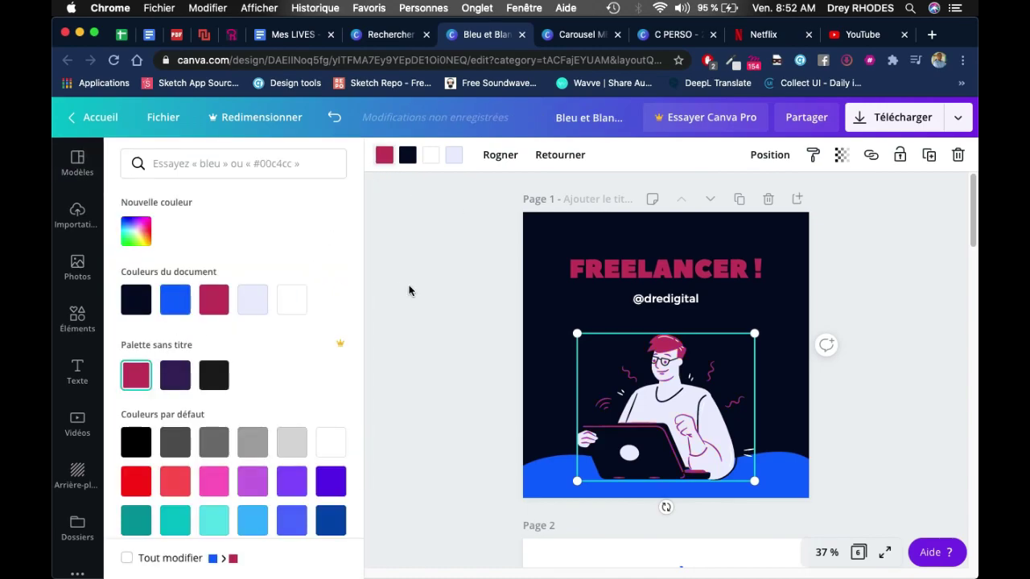
- Recolour the blue wave at the base of page 1 with the same crimson from "Palette sans titre"
click(531, 419)
click(384, 155)
click(136, 375)
click(426, 281)
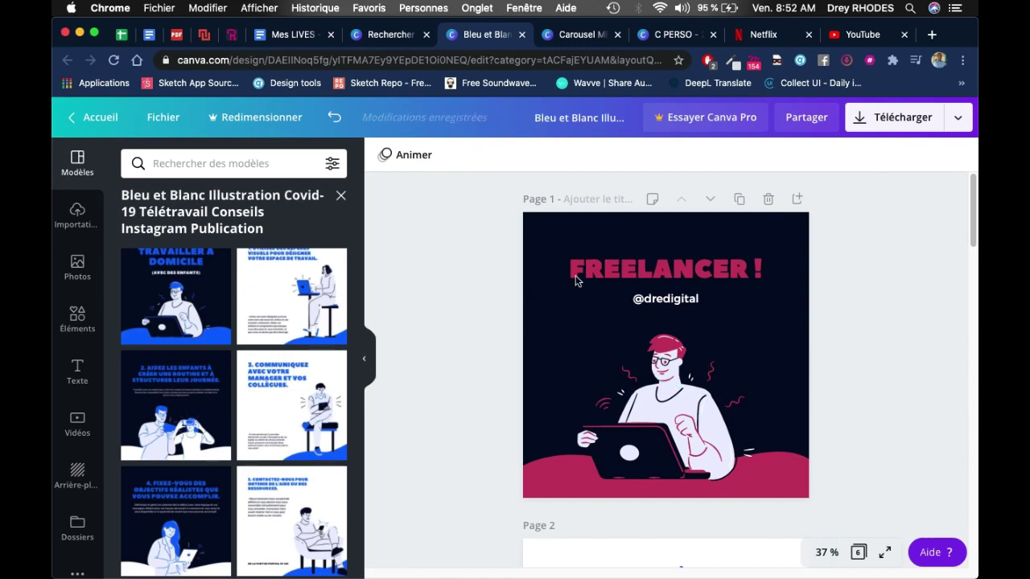
click(684, 277)
click(456, 317)
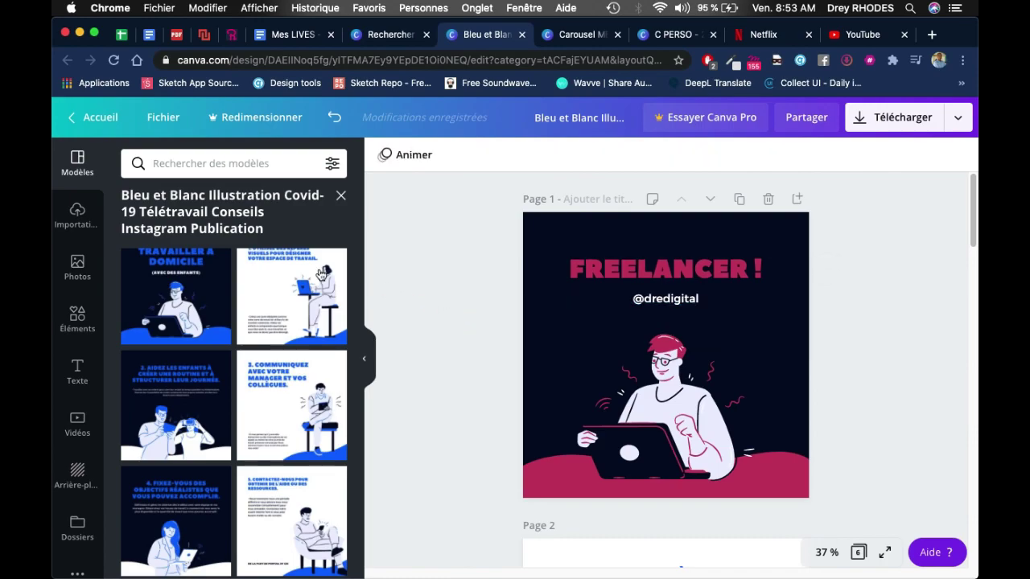
- Search the elements library for "fleche"
click(79, 326)
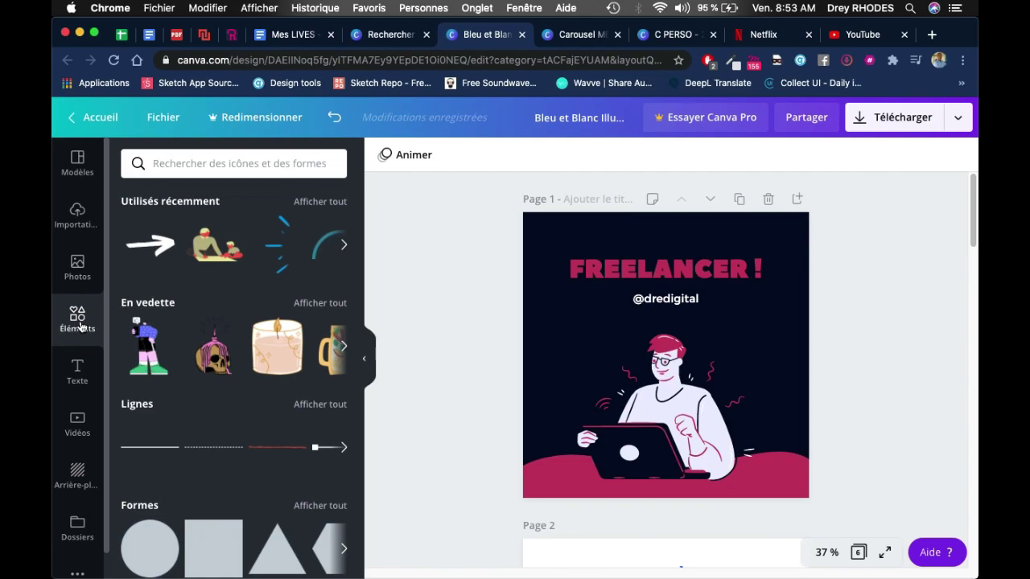
scroll(259, 391, down, 4)
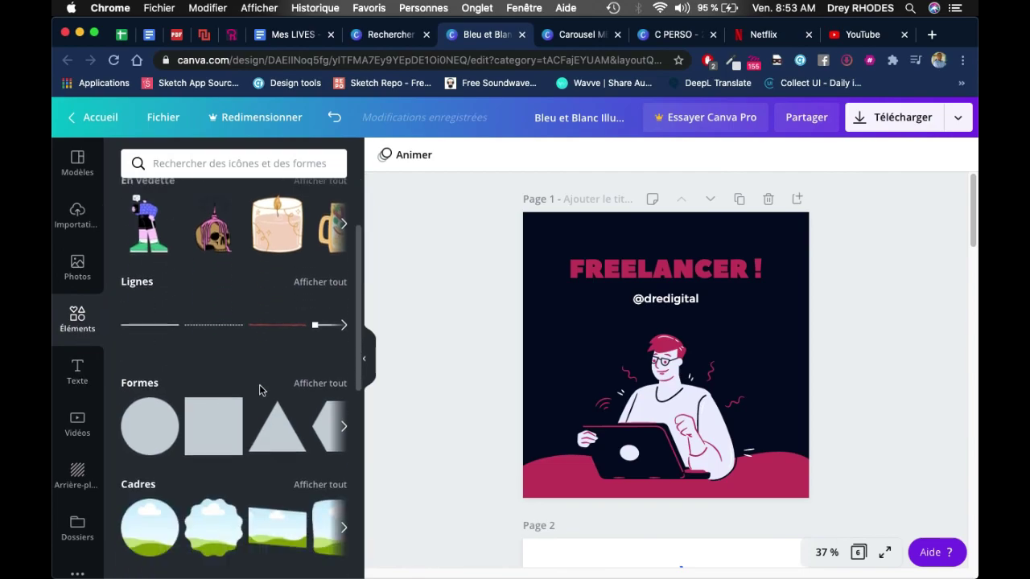
scroll(259, 391, up, 4)
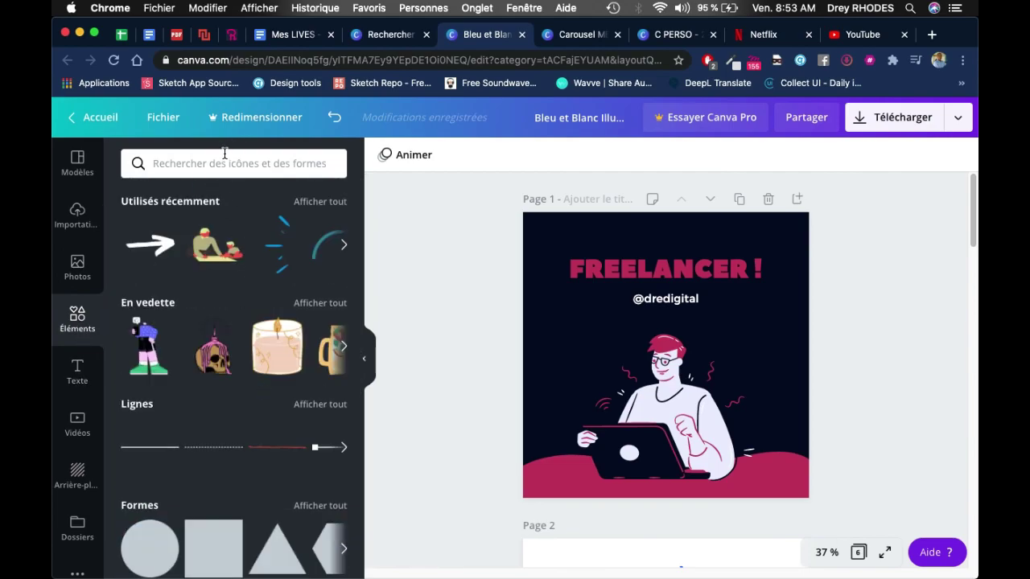
click(180, 162)
text(fle)
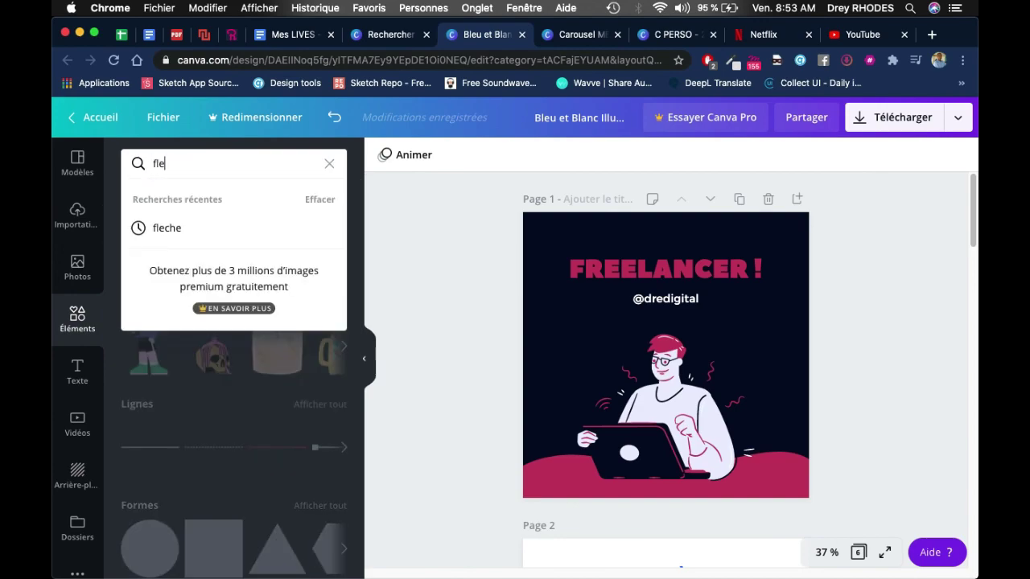
text(che)
key(Return)
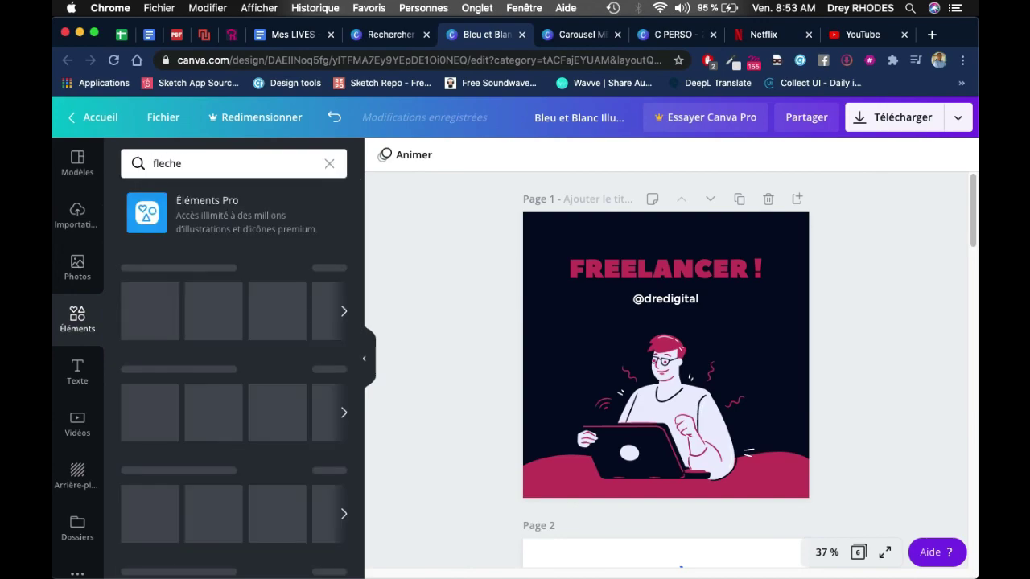
- Add a white hand-drawn arrow pointing right to page 1, shrink it and place it to the right of the character's head
scroll(225, 298, down, 5)
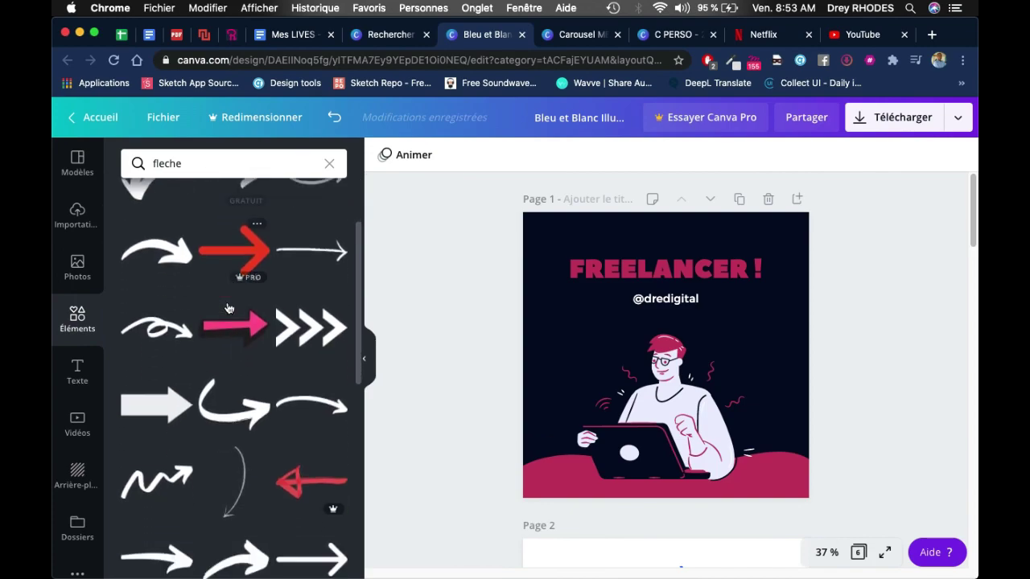
scroll(229, 308, down, 10)
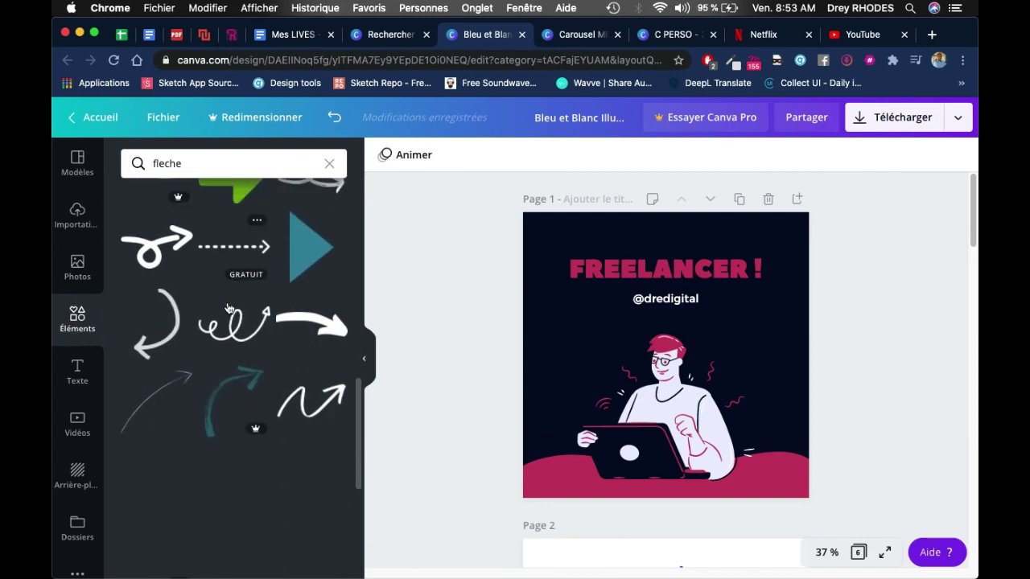
scroll(228, 308, down, 10)
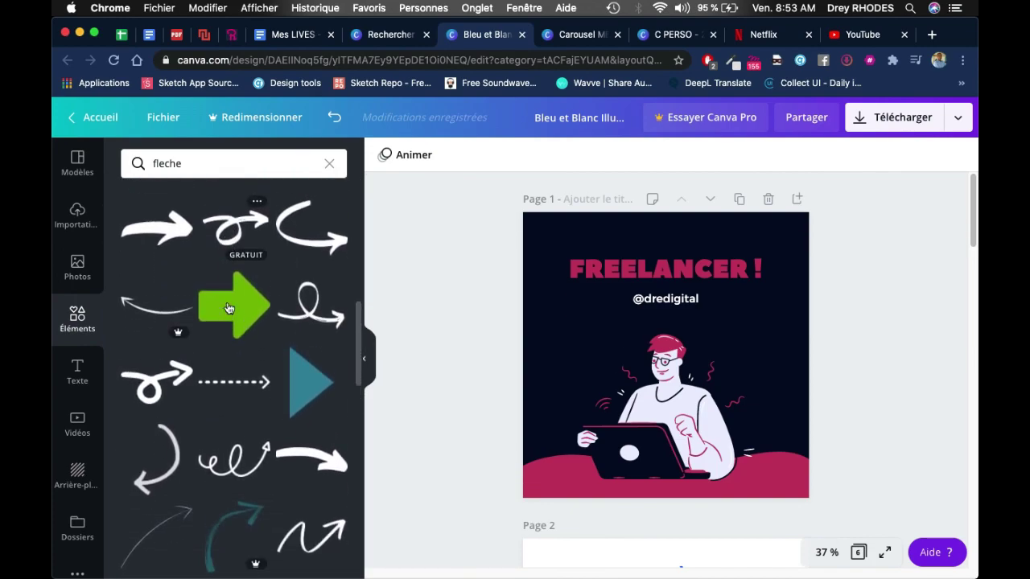
scroll(227, 307, up, 4)
click(156, 473)
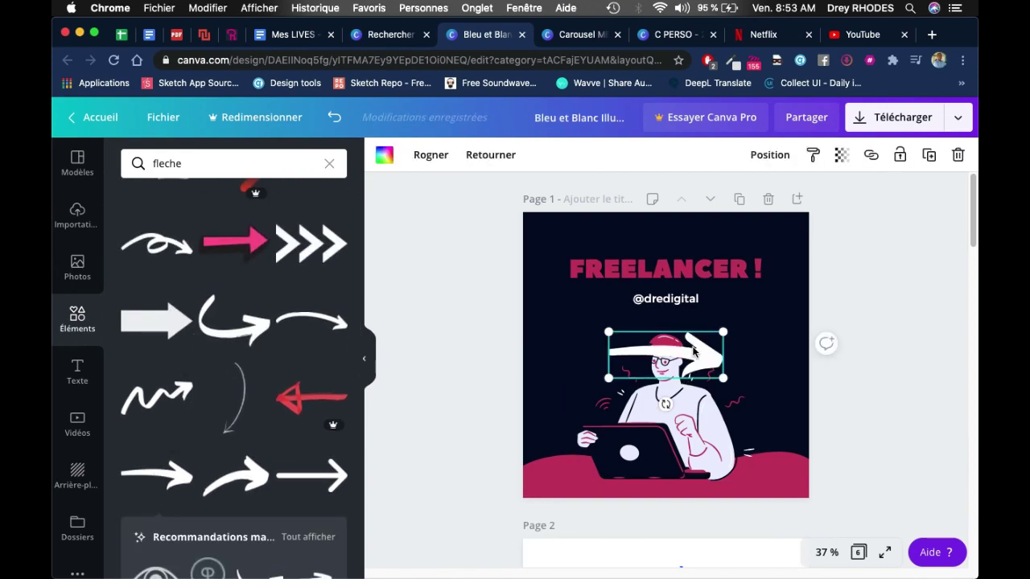
scroll(330, 424, down, 4)
drag(330, 424, 772, 368)
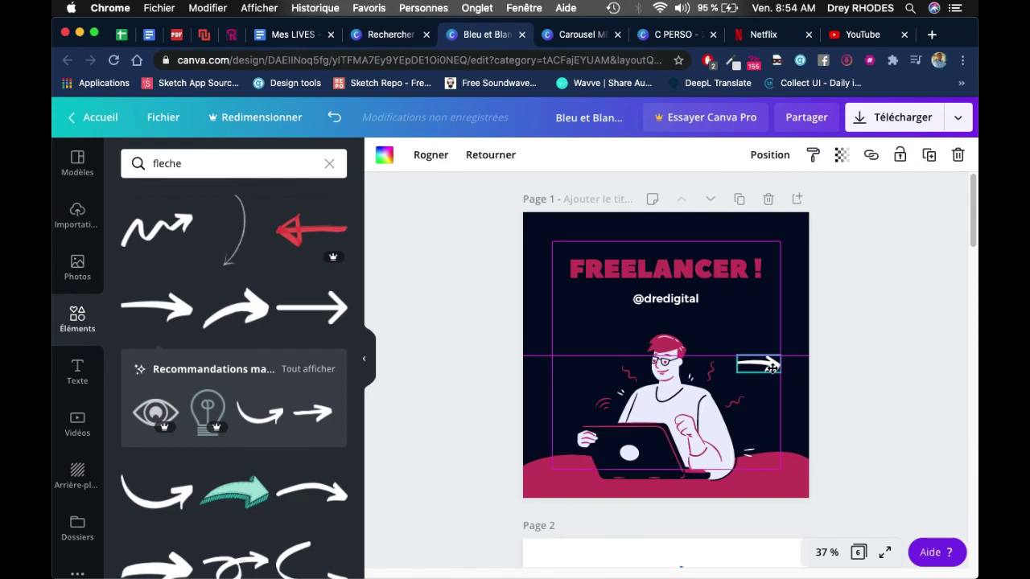